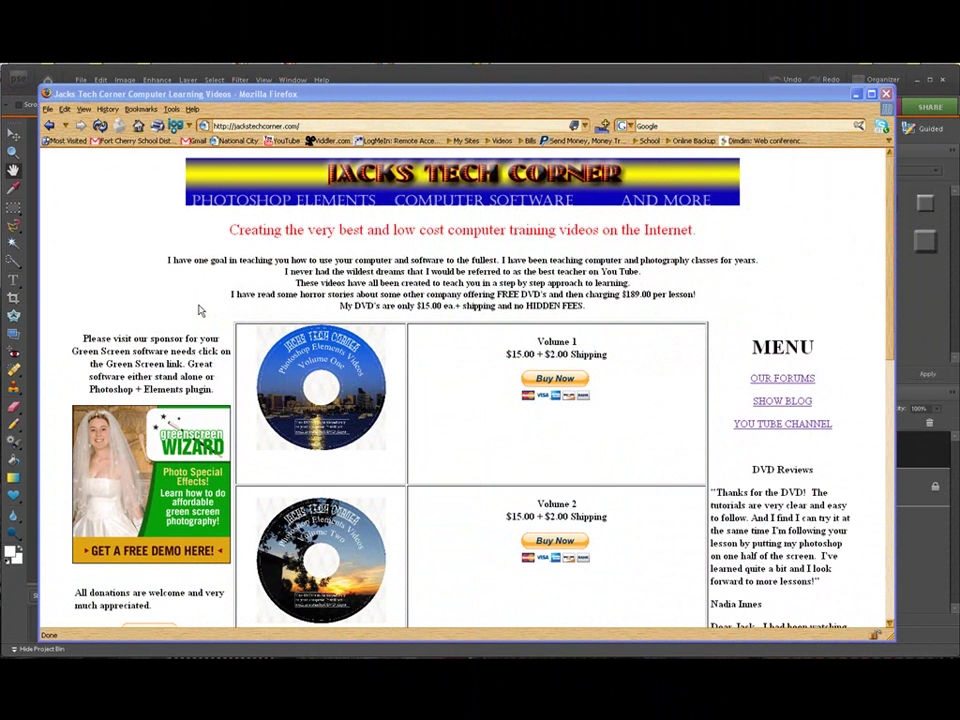
- Look through the Jacks Tech Corner home page, examining its web address, the training DVD offers and the Mac Edition's contents
left_click(317, 125)
left_click_drag(317, 125, 214, 125)
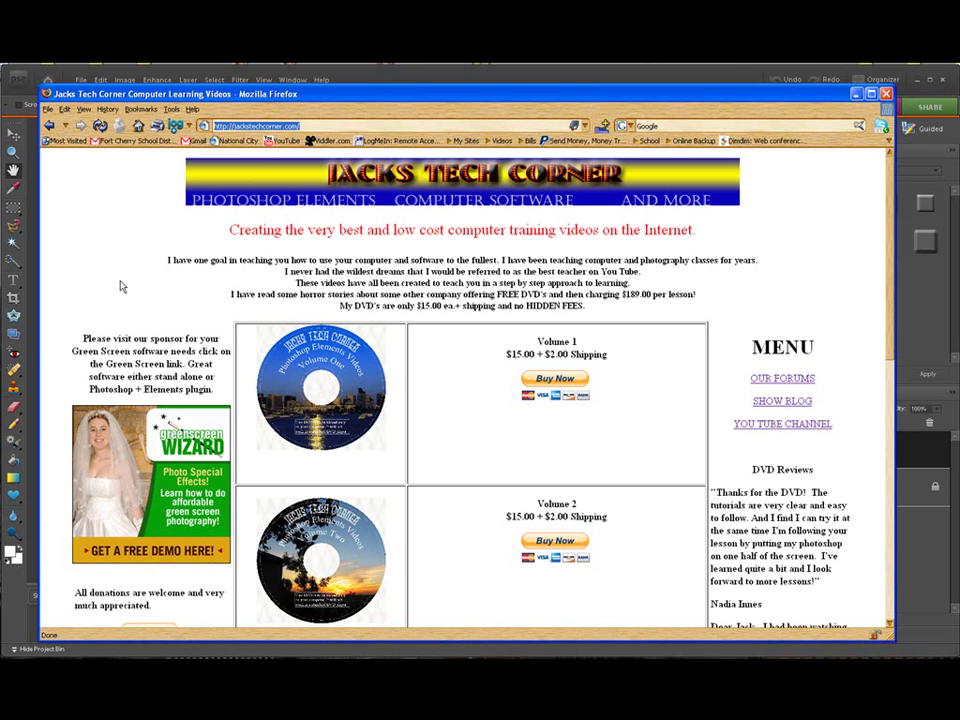
left_click(463, 402)
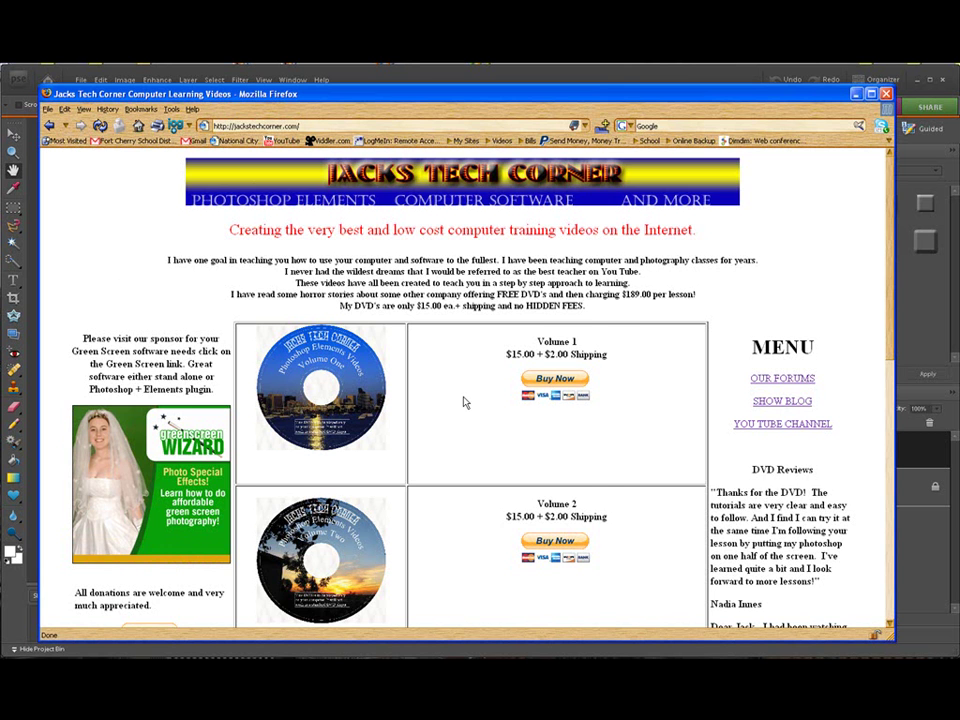
scroll(463, 402, "down", 5)
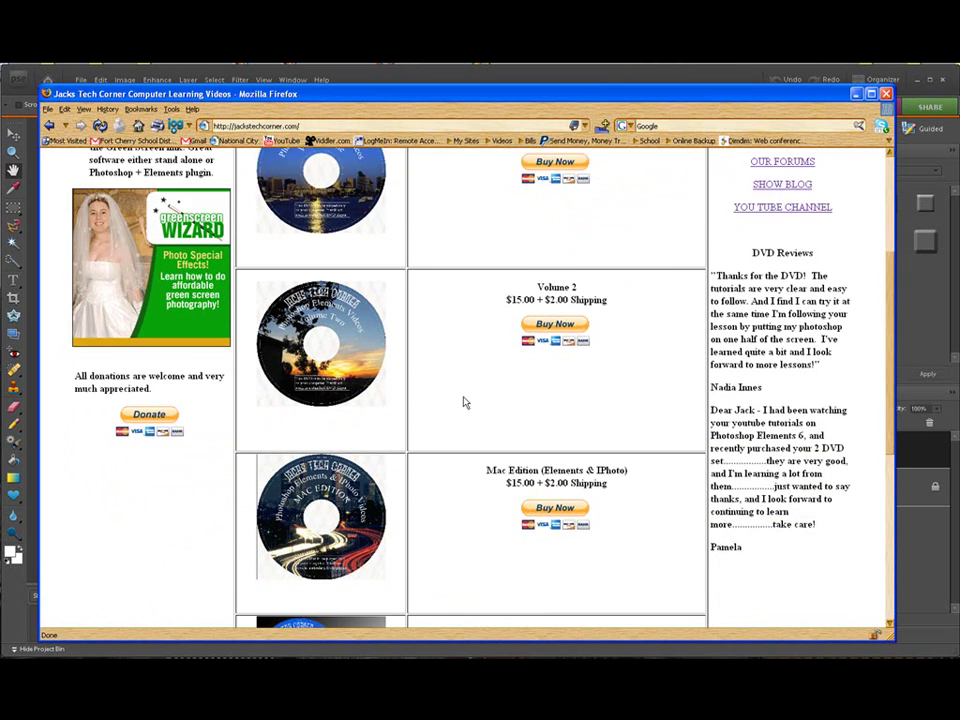
scroll(463, 402, "down", 4)
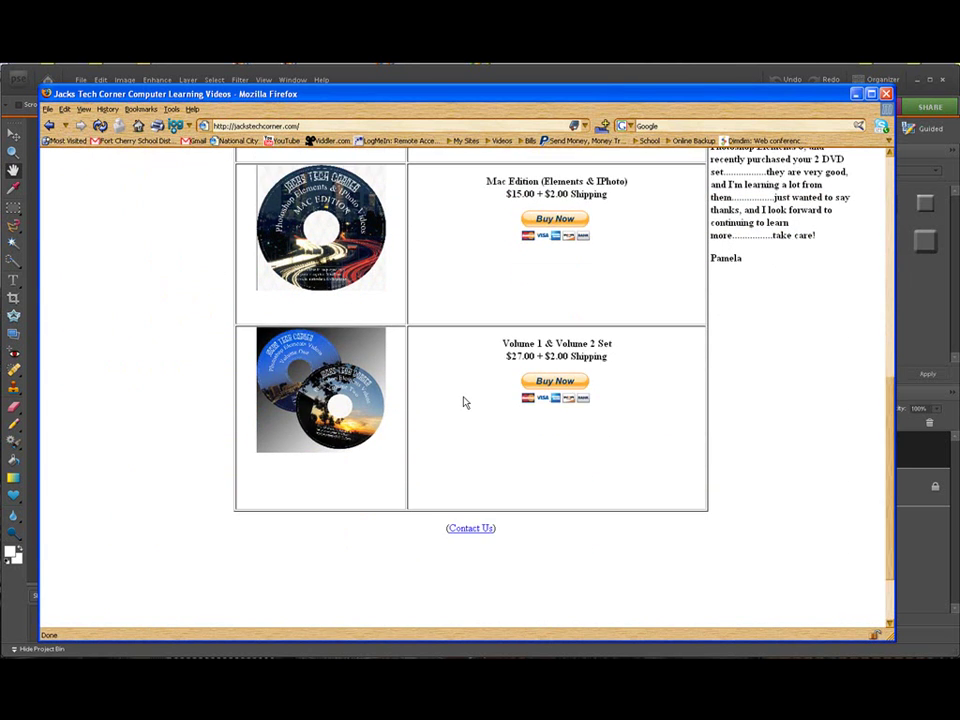
scroll(463, 402, "up", 6)
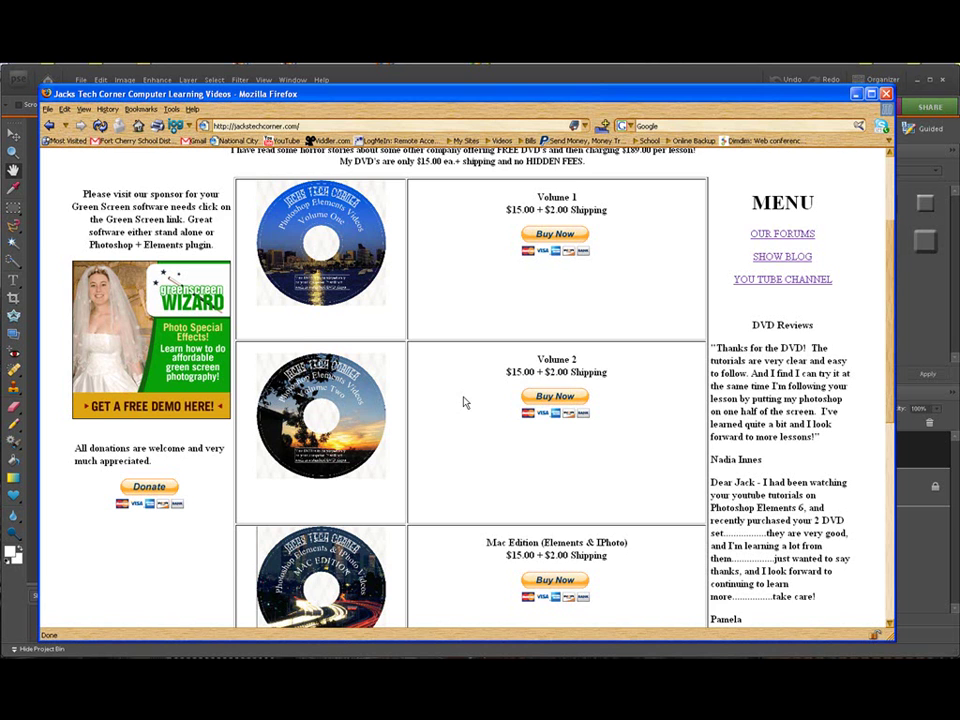
scroll(464, 402, "down", 4)
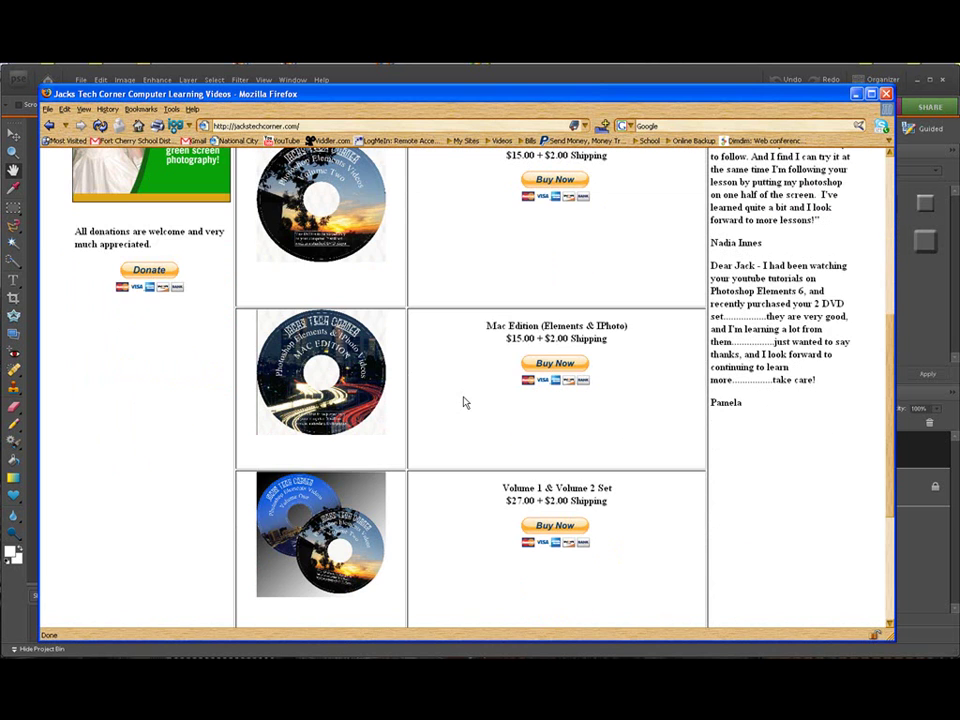
left_click_drag(628, 326, 545, 326)
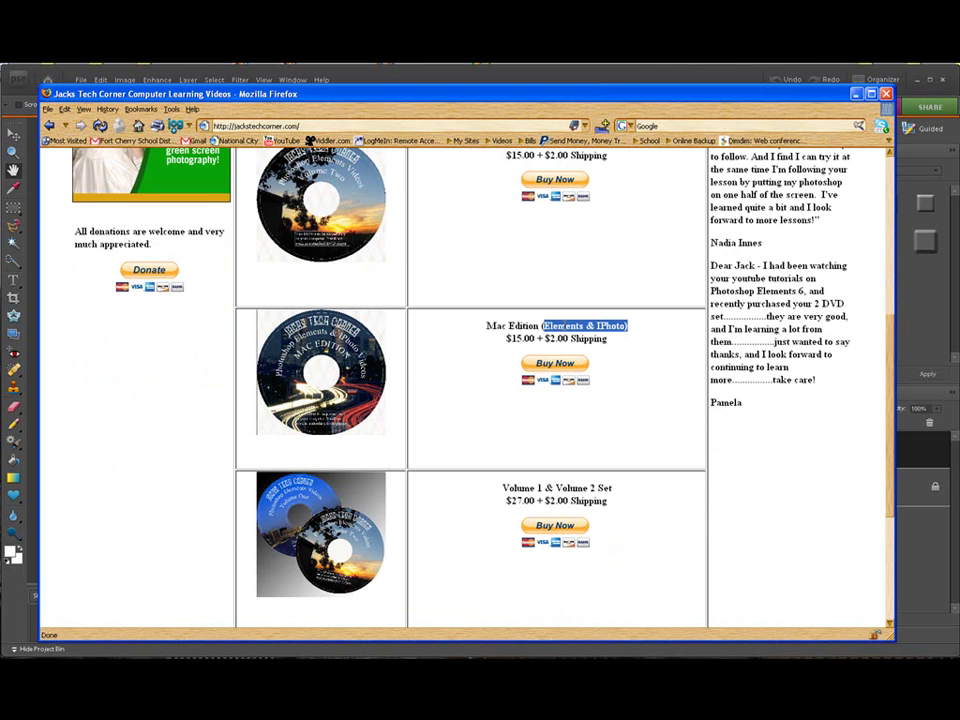
left_click_drag(628, 327, 596, 327)
left_click(474, 381)
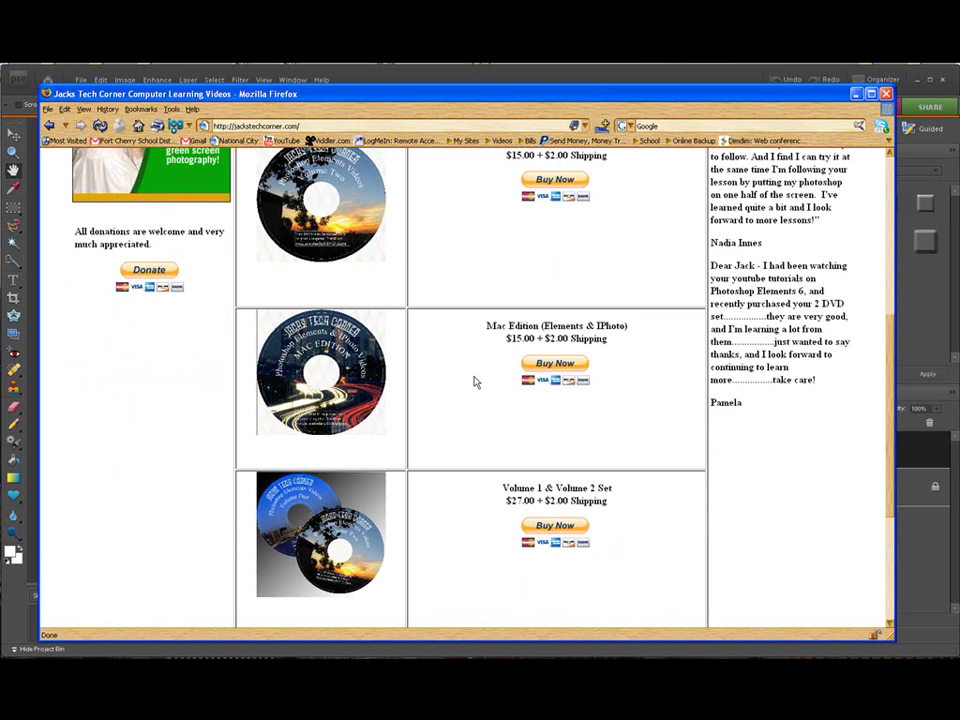
scroll(468, 409, "up", 5)
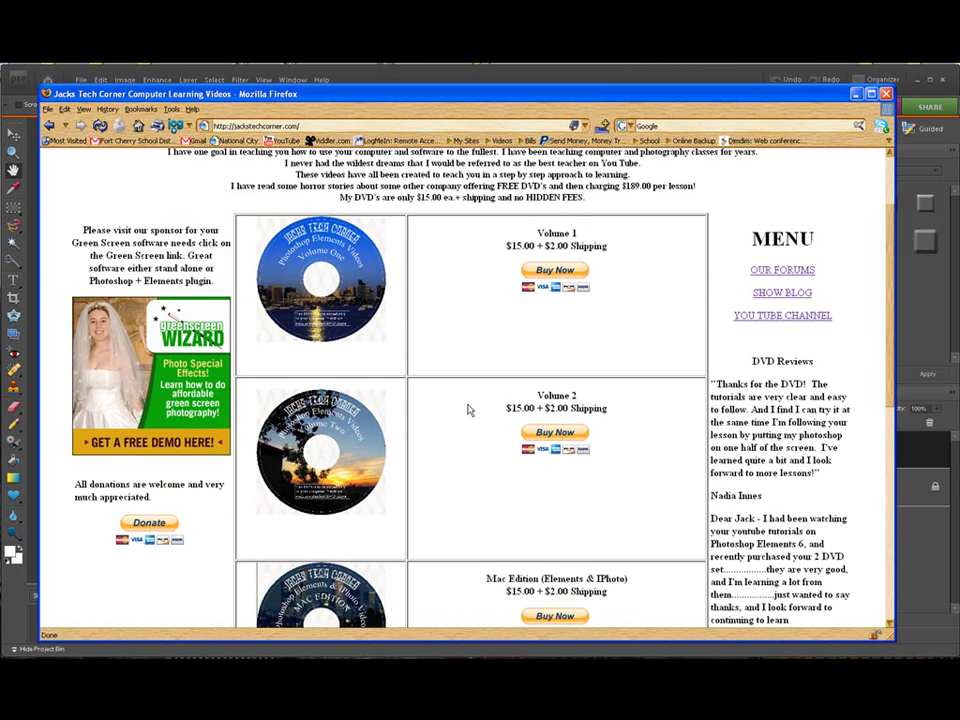
scroll(468, 409, "up", 2)
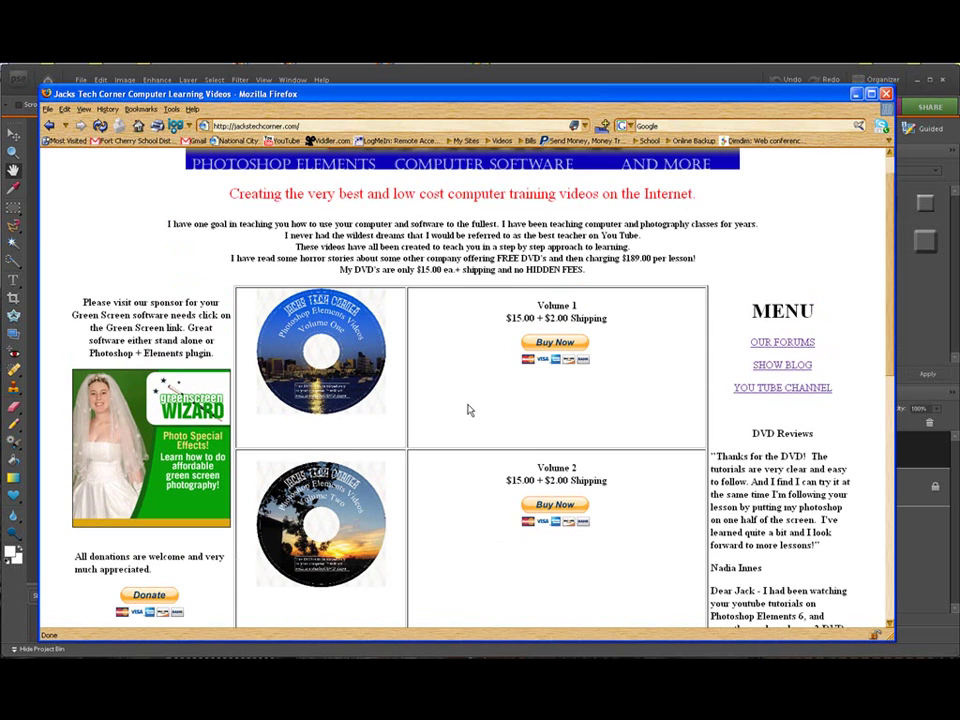
scroll(468, 409, "down", 2)
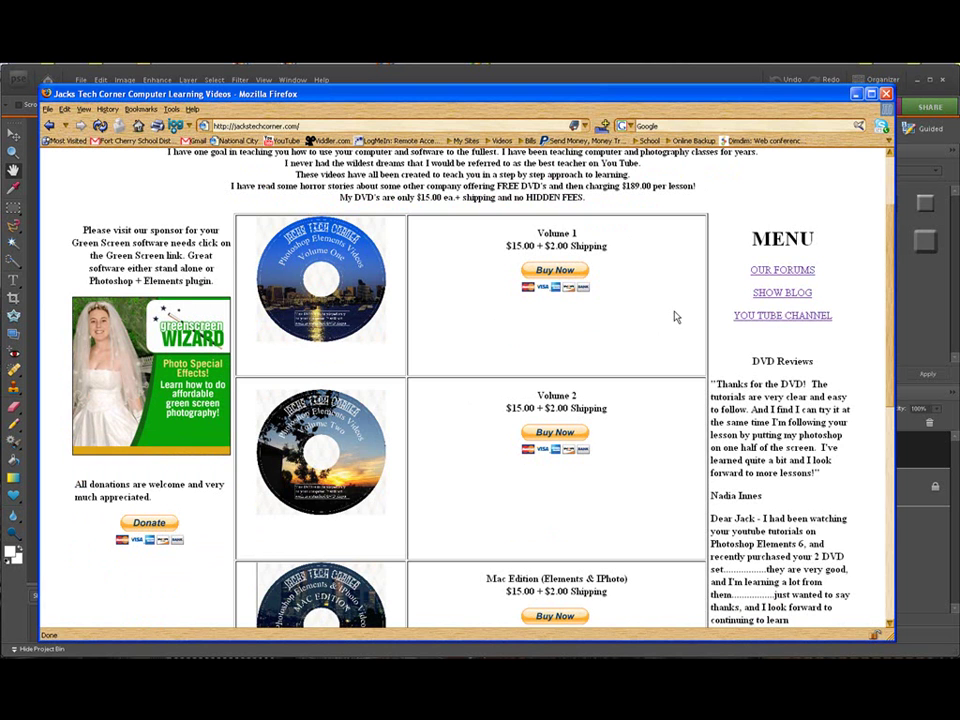
- Open the site's forums and examine the discussion categories and the registered-user statistics
left_click(766, 272)
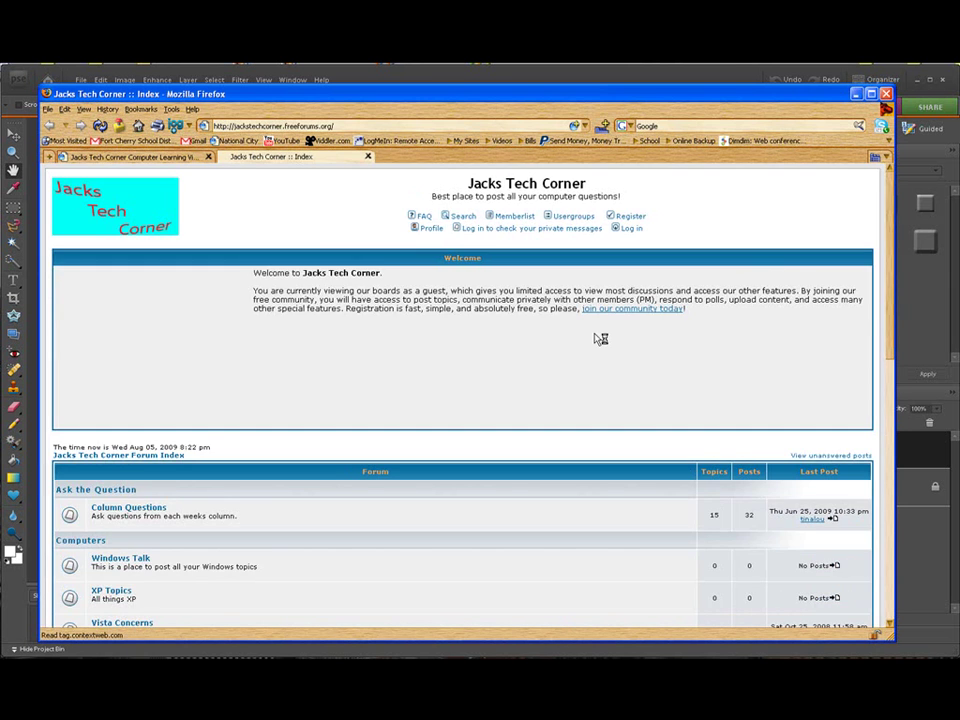
scroll(396, 384, "down", 5)
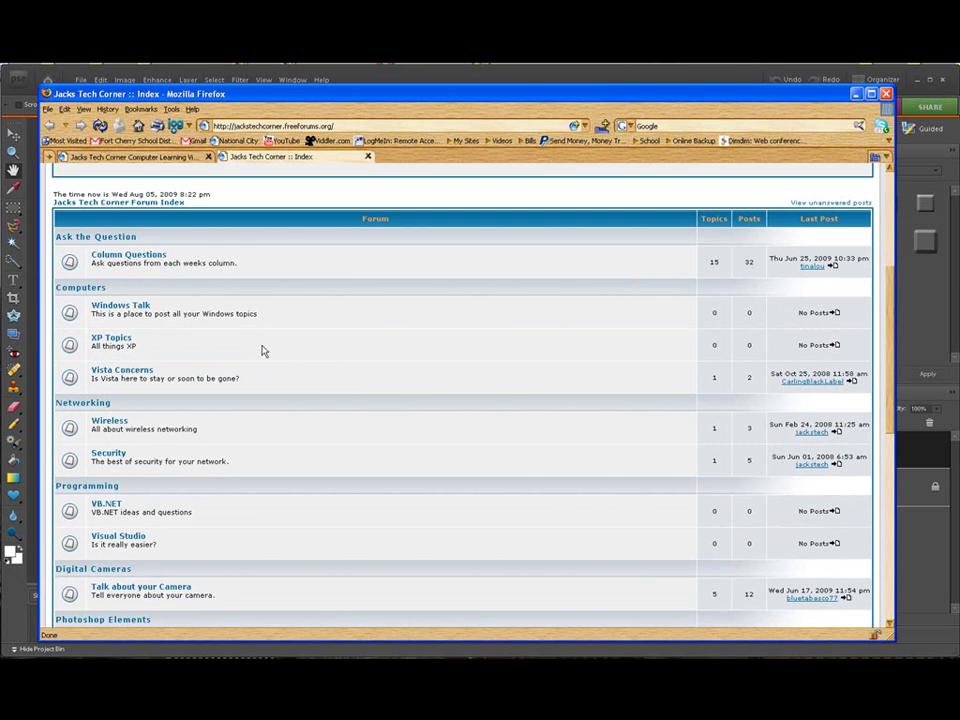
scroll(261, 380, "down", 1)
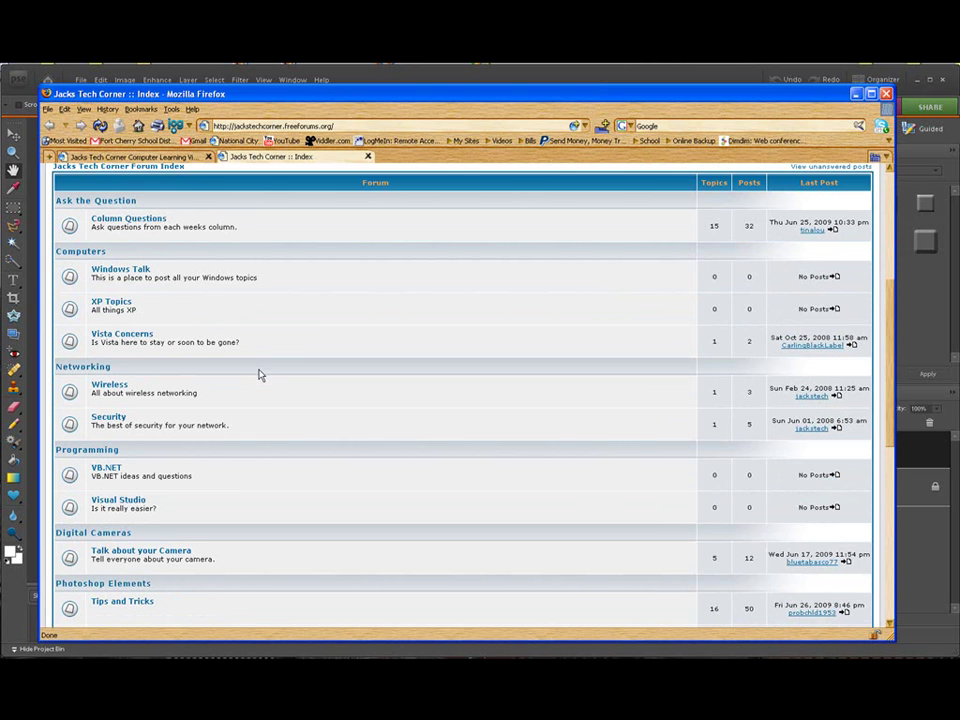
scroll(259, 378, "down", 1)
scroll(257, 437, "down", 4)
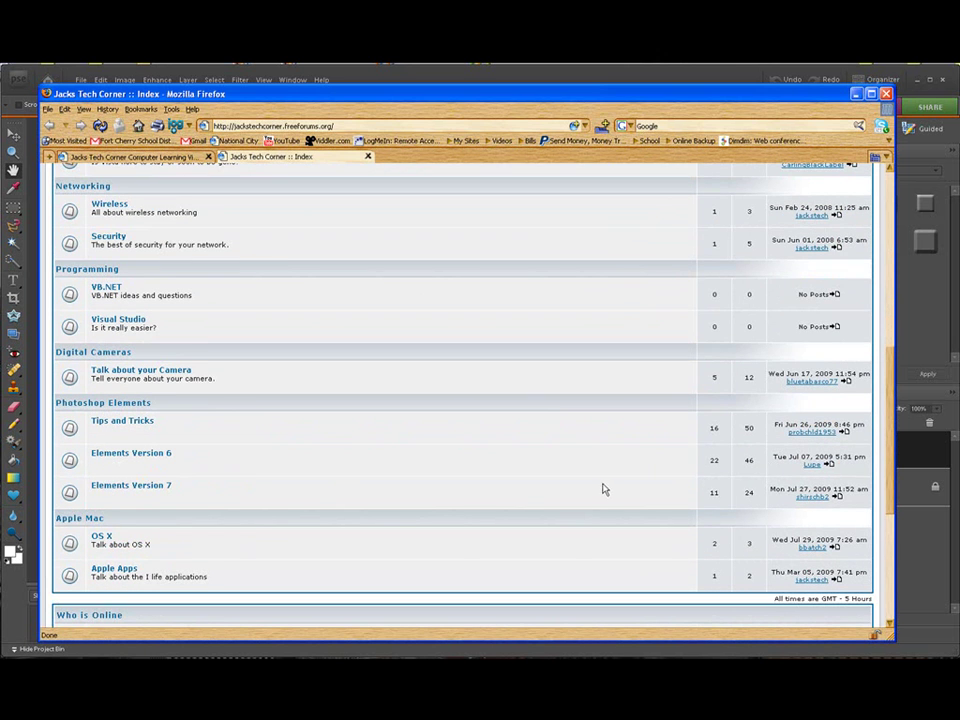
scroll(597, 490, "down", 3)
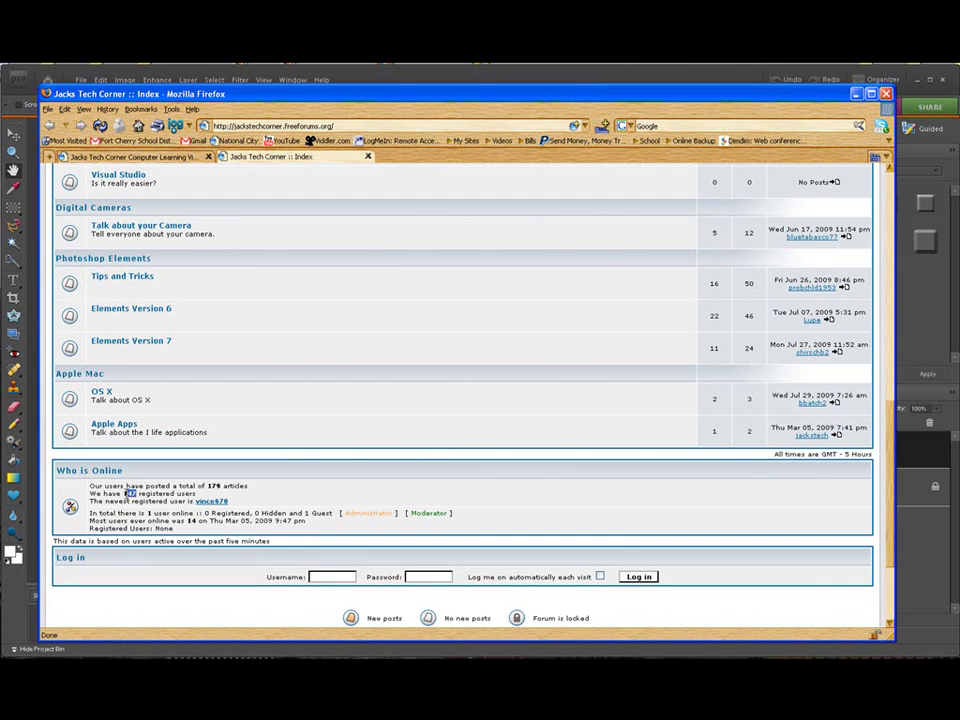
scroll(385, 443, "up", 5)
scroll(385, 443, "up", 2)
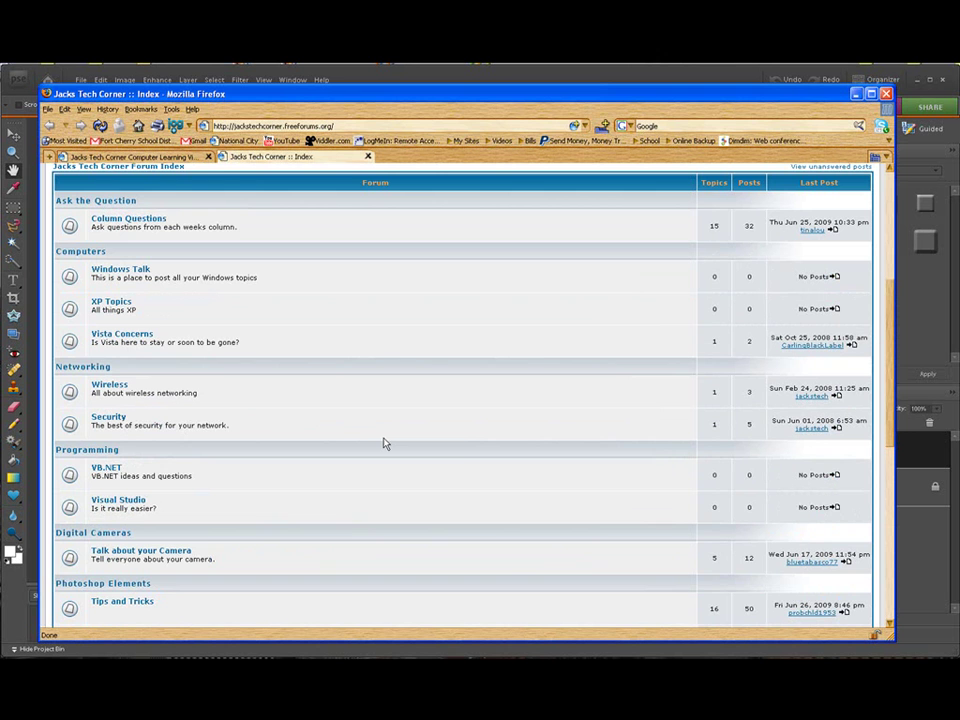
- Switch to Photoshop Elements and revert Picture 193.jpg to its original unedited version
left_click(855, 94)
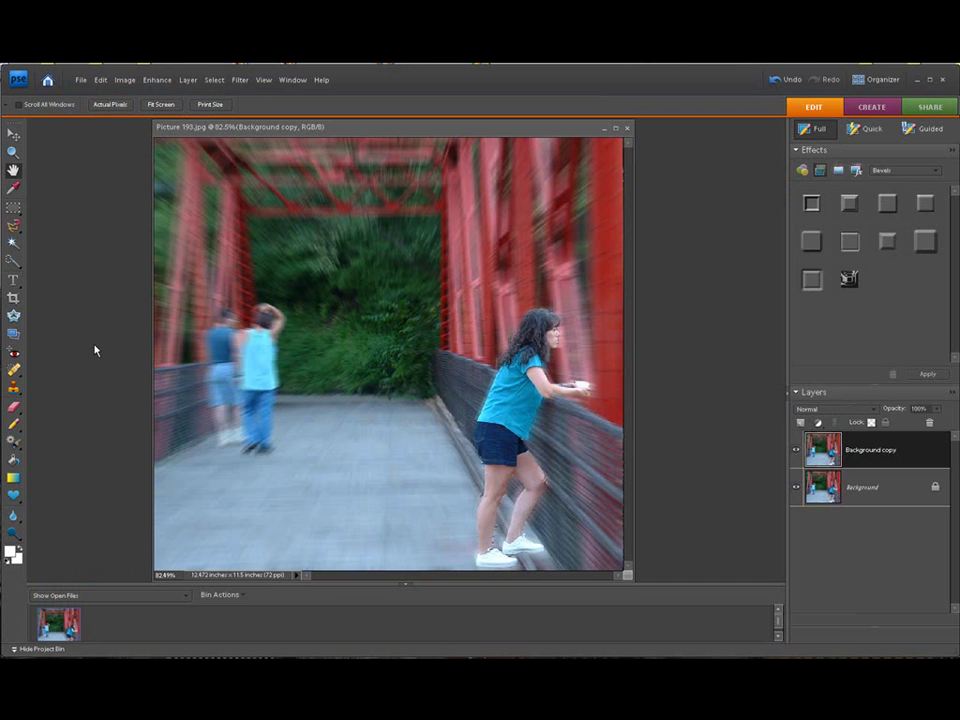
left_click_drag(392, 132, 379, 135)
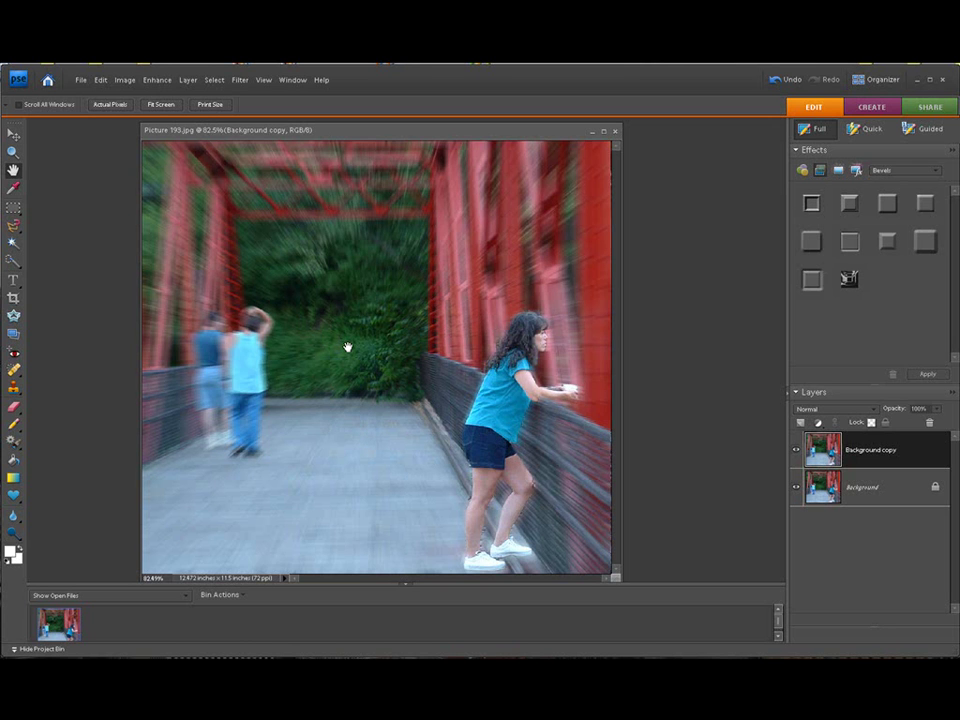
left_click(101, 80)
left_click(104, 116)
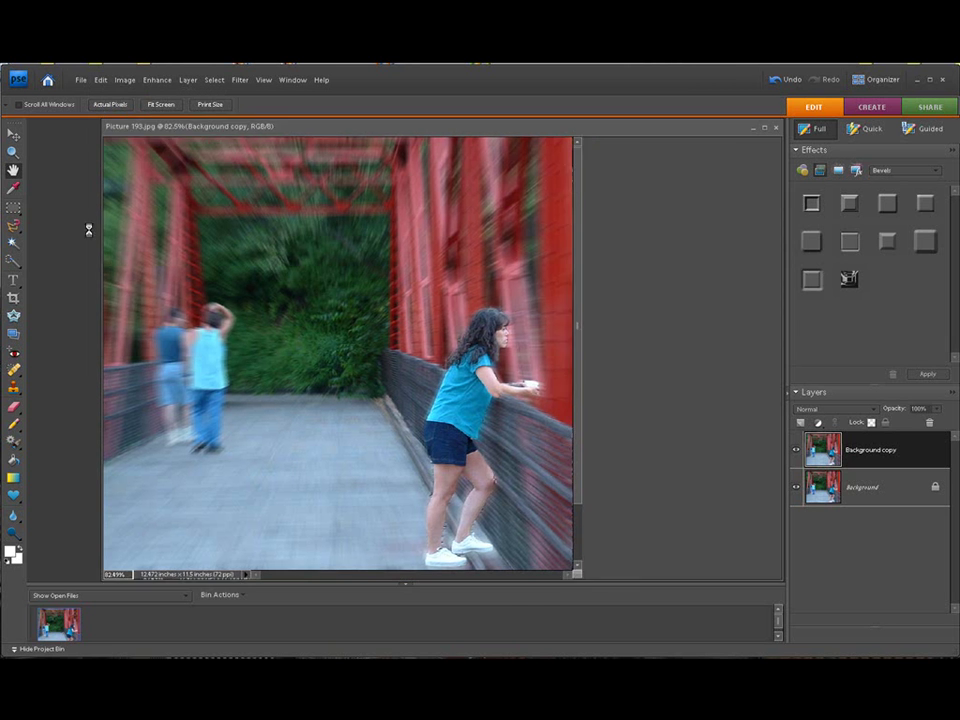
left_click_drag(343, 131, 311, 135)
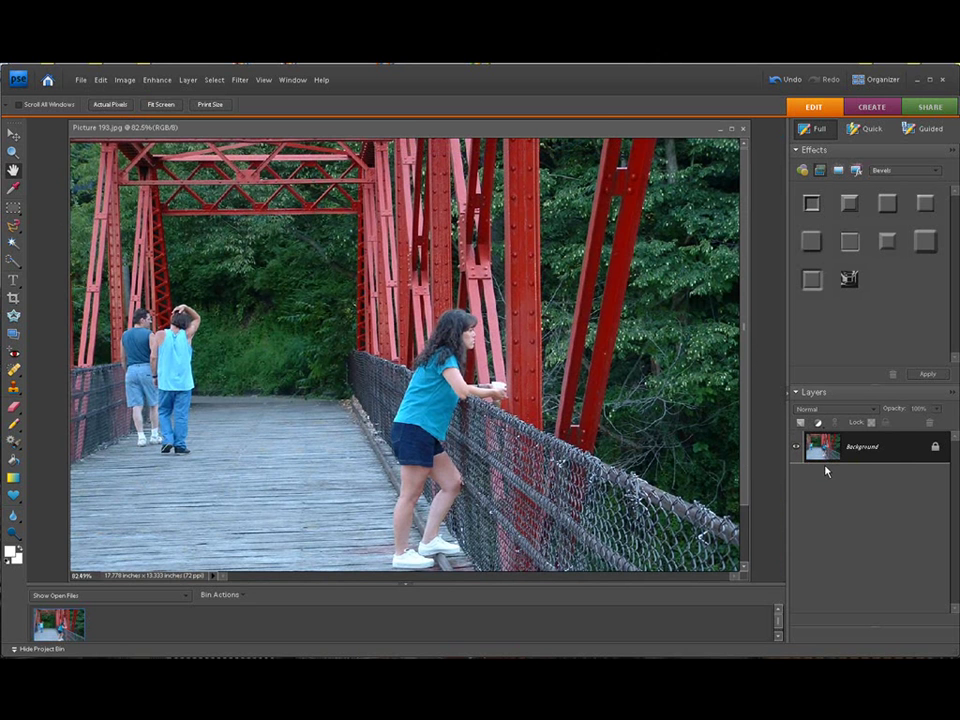
- Duplicate the Background layer of the bridge photo and make the copy the active layer
key("ctrl+j")
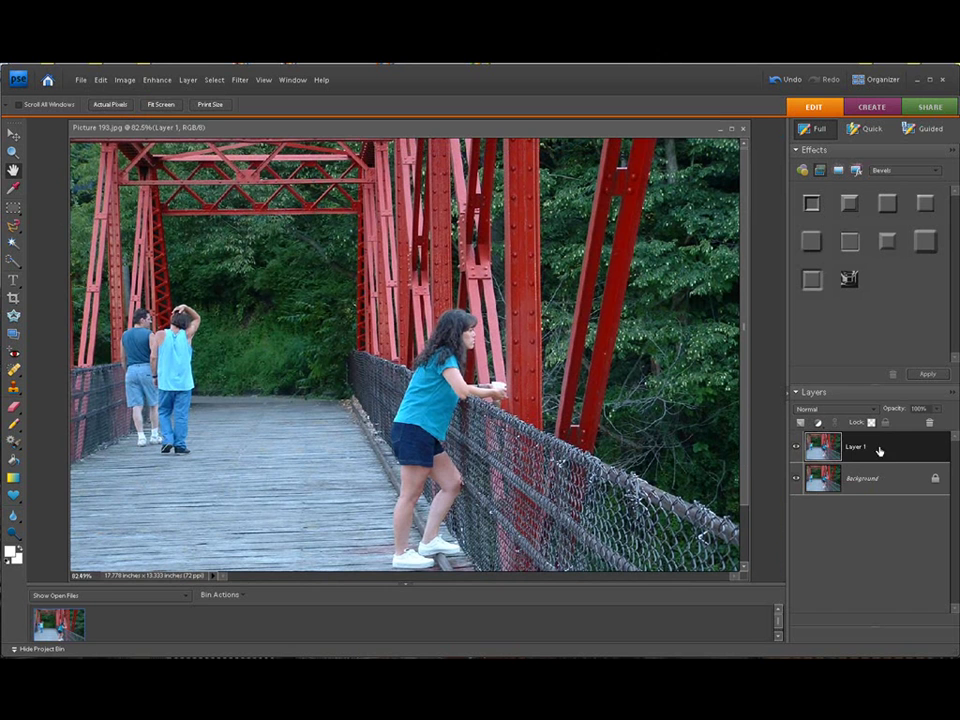
left_click(882, 478)
left_click(881, 448)
- Make a rectangular selection from the photo's upper-left corner to below the woman's feet, extending past the red post behind her
left_click(260, 80)
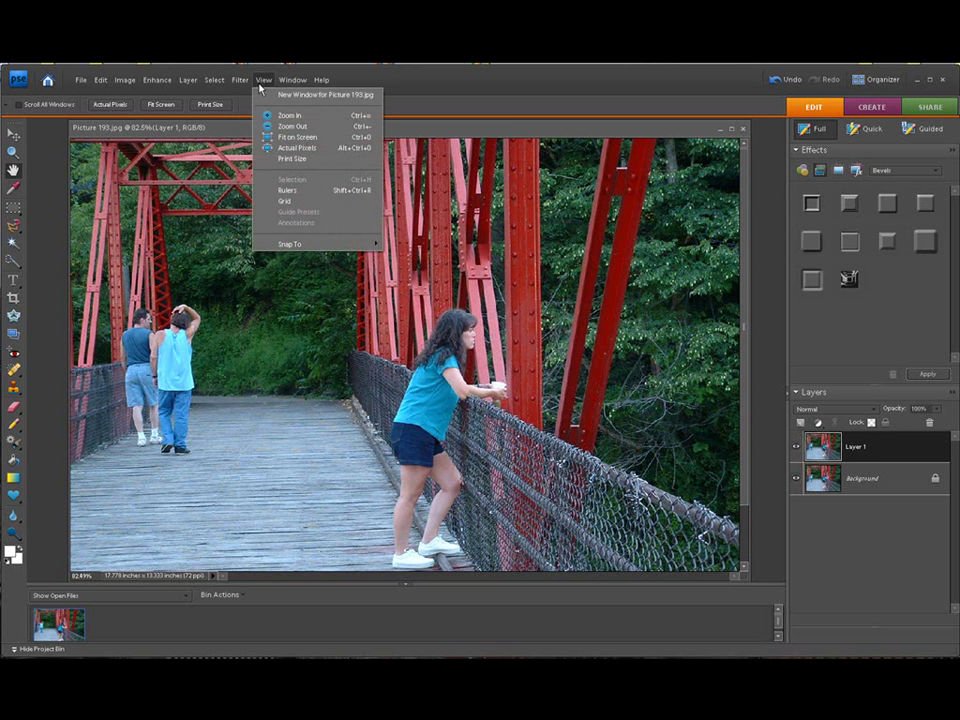
left_click(266, 142)
left_click_drag(267, 127, 293, 132)
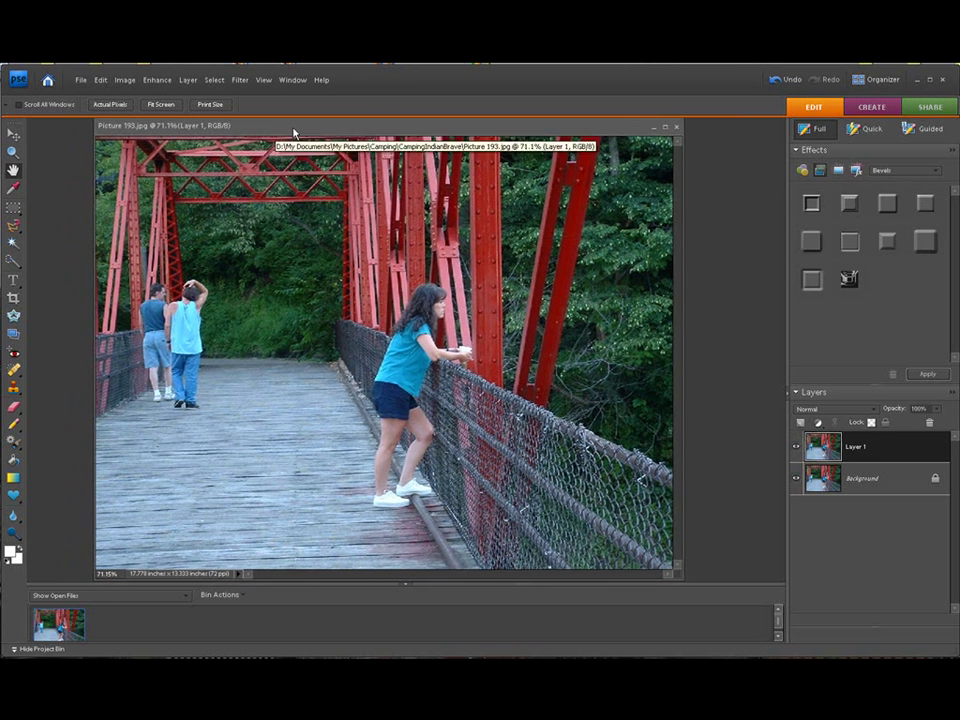
left_click(14, 209)
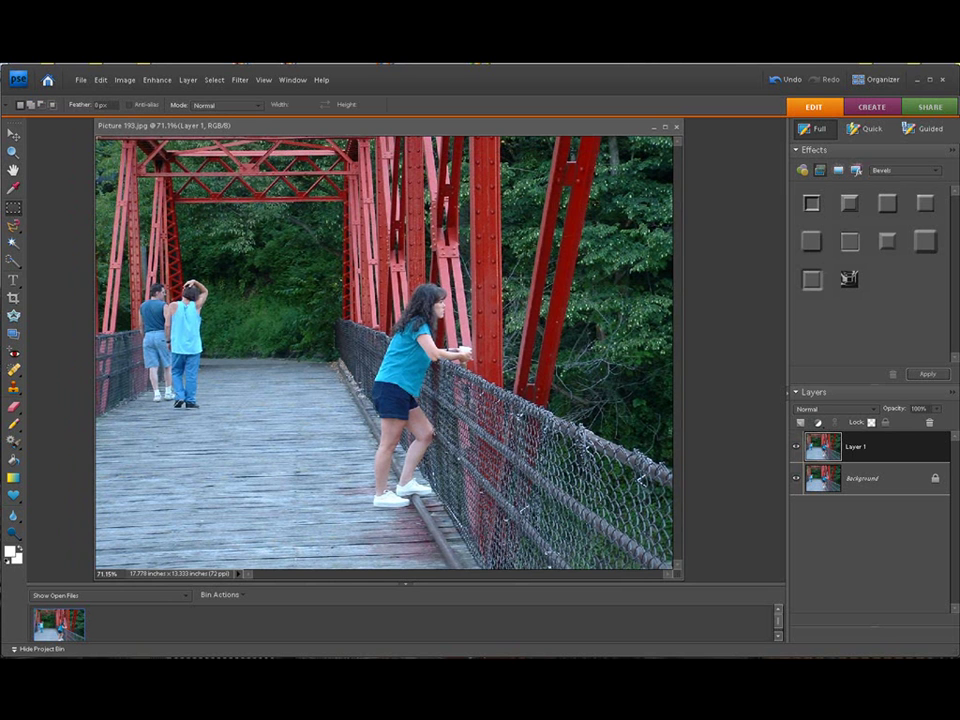
left_click_drag(97, 142, 378, 506)
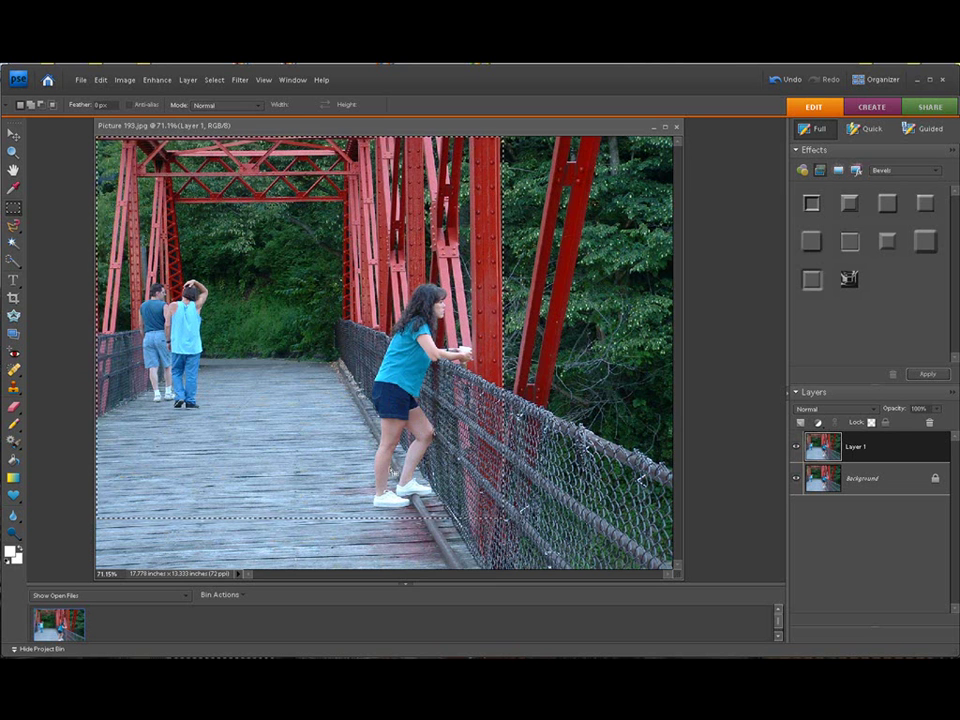
- Subtract the woman leaning on the railing from the rectangular selection with the Quick Selection tool and check her outline up close
left_click(11, 262)
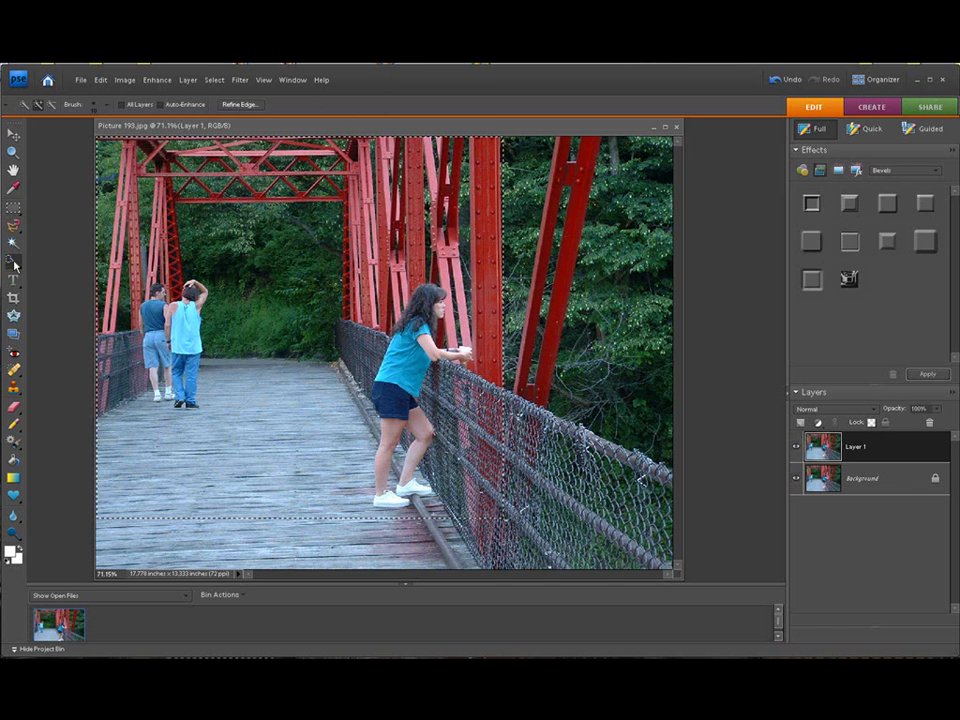
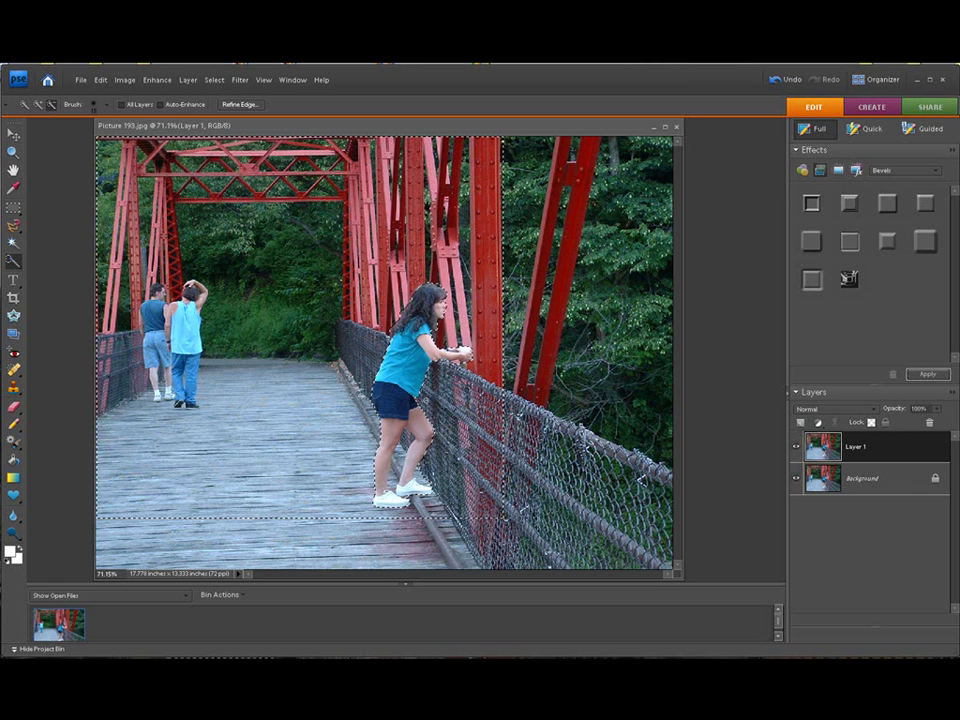
left_click(13, 152)
left_click_drag(303, 240, 493, 516)
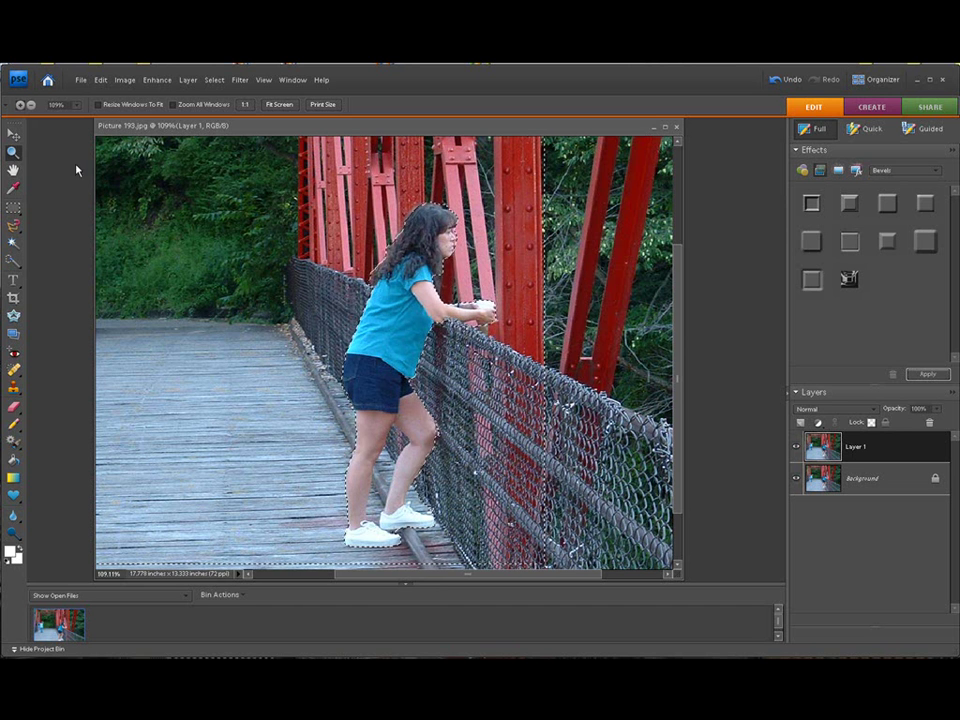
left_click(13, 262)
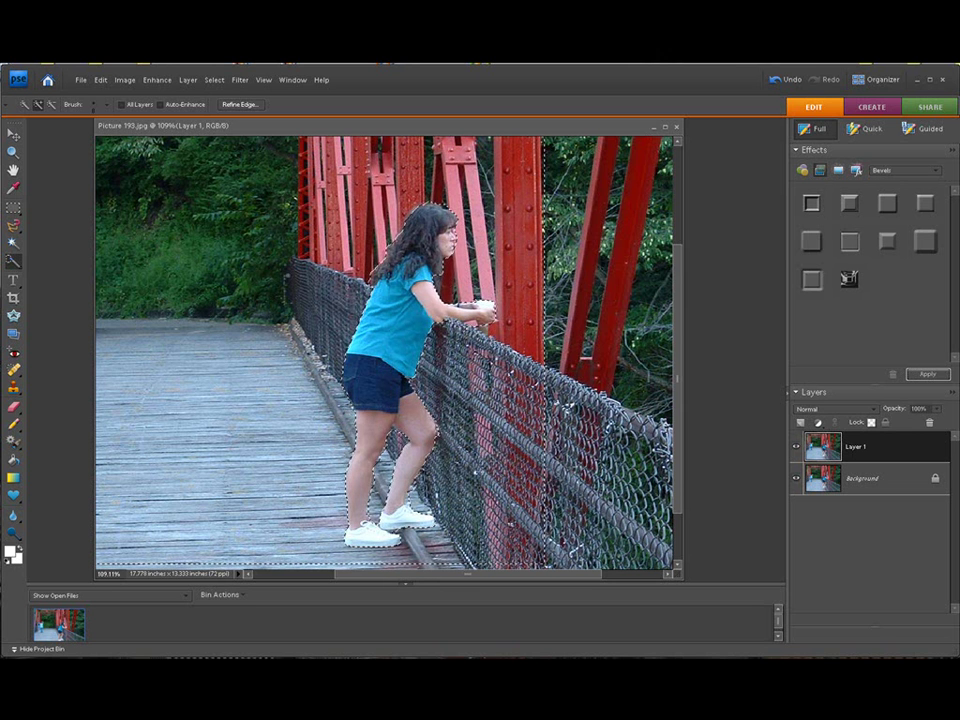
- Start a Radial Blur on the selected bridge background, preview the Spin method, and switch back to Zoom
left_click(263, 80)
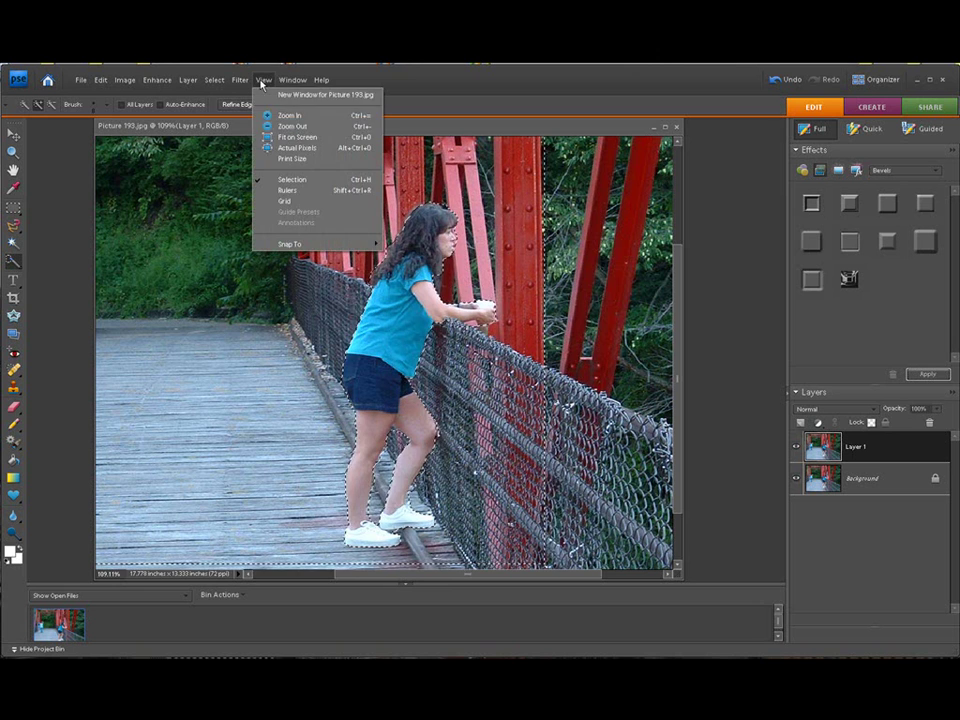
left_click(272, 137)
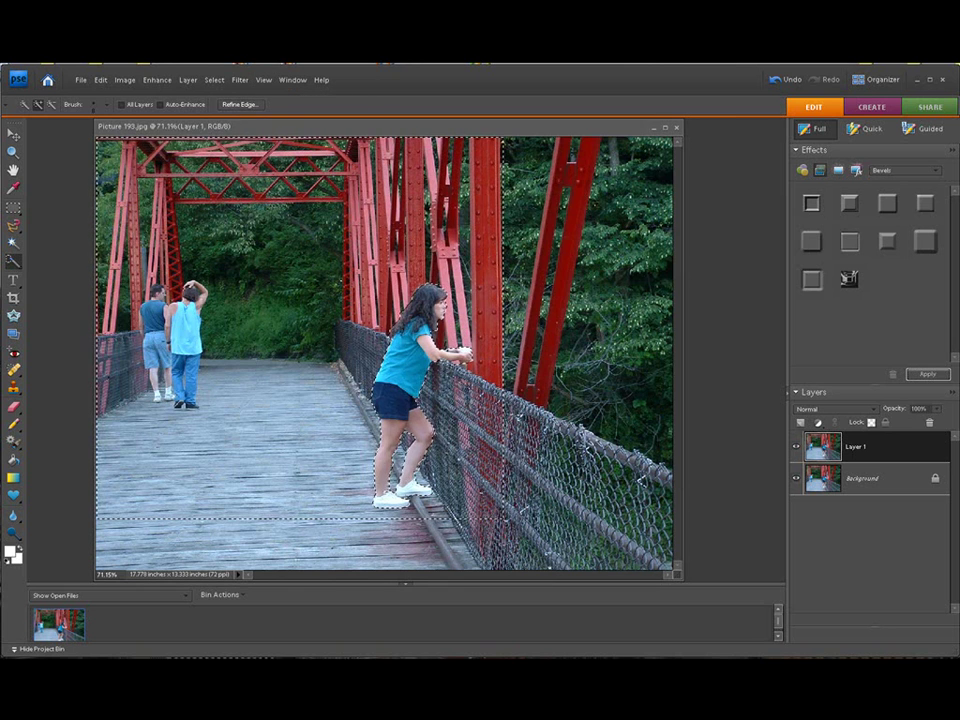
left_click(238, 80)
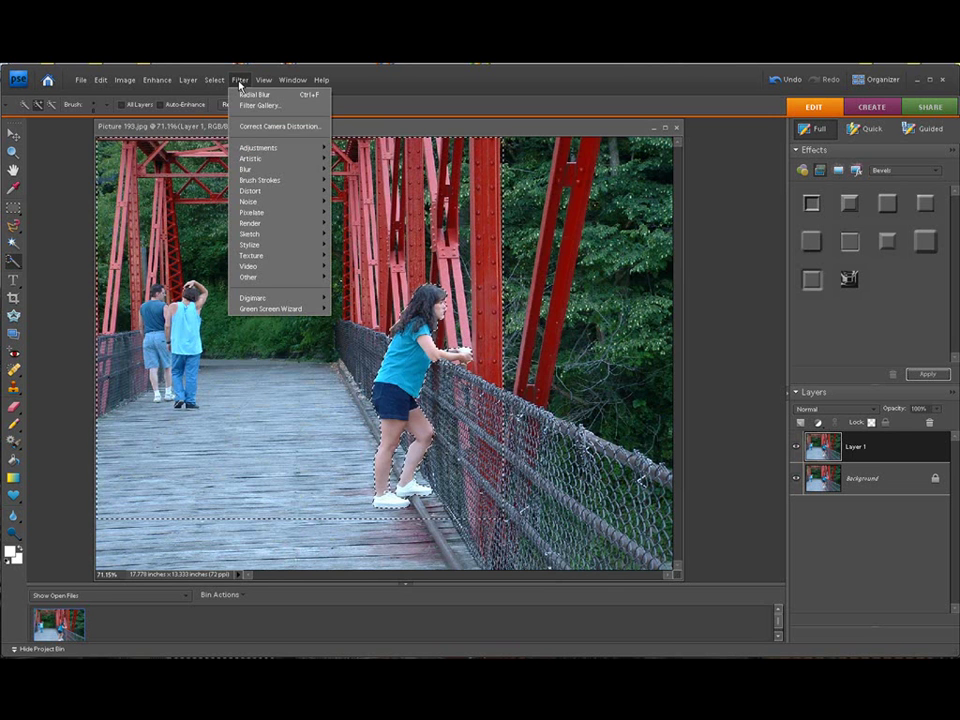
mouse_move(255, 226)
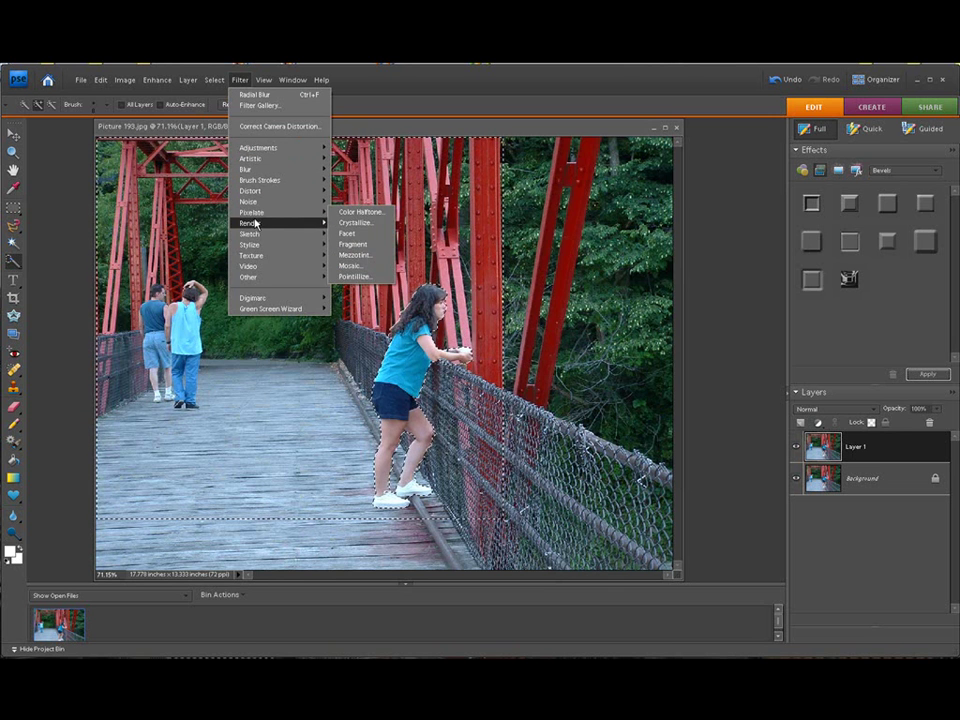
mouse_move(266, 172)
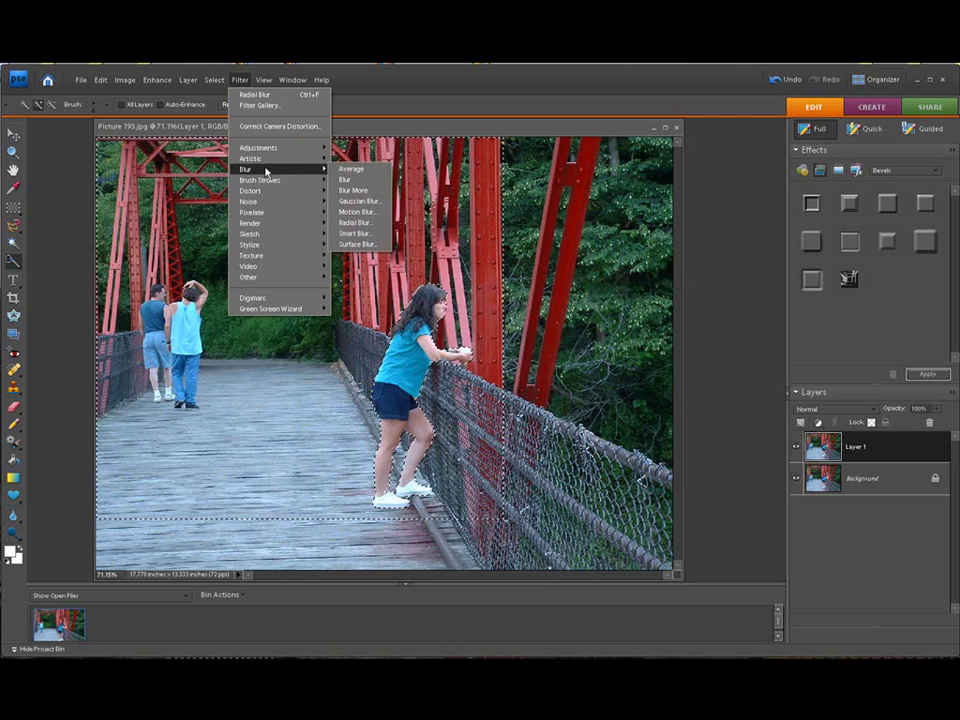
left_click(355, 224)
left_click_drag(439, 238, 281, 198)
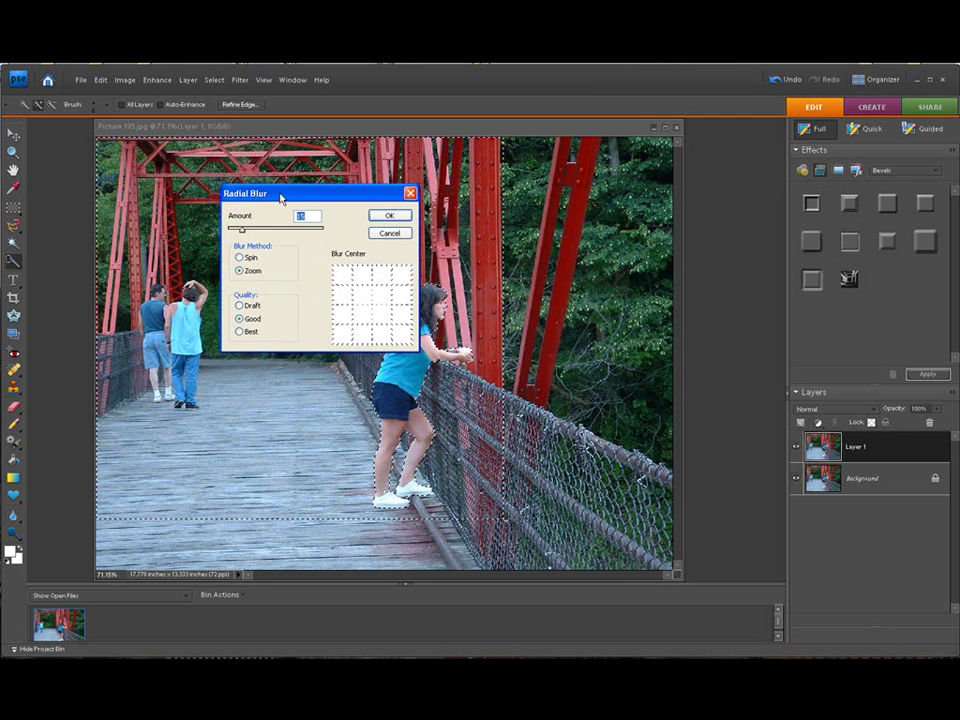
left_click(240, 257)
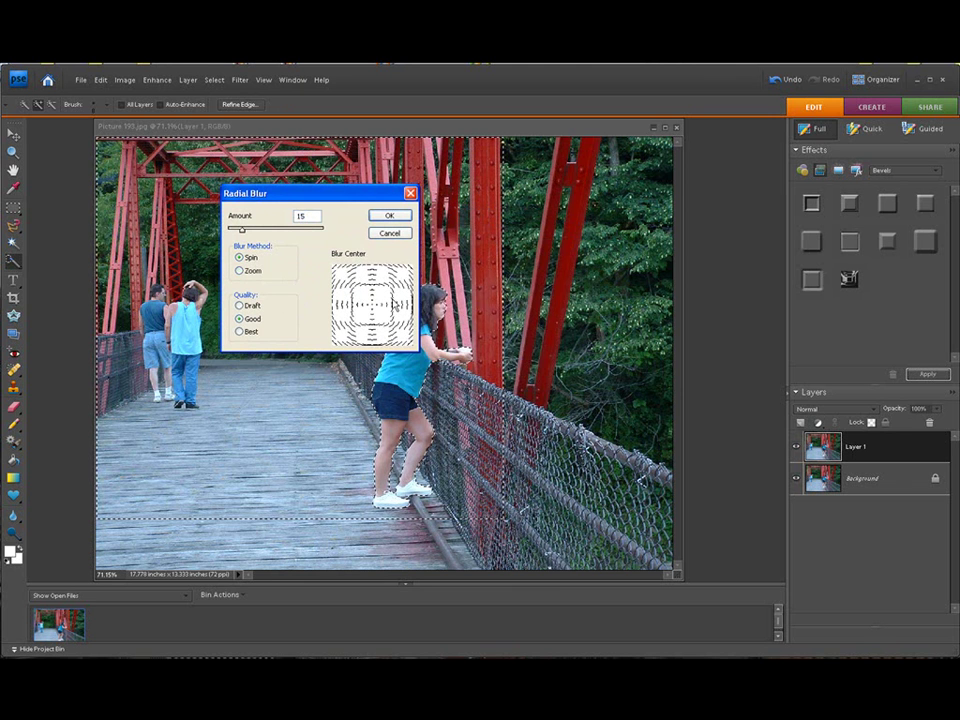
left_click(241, 270)
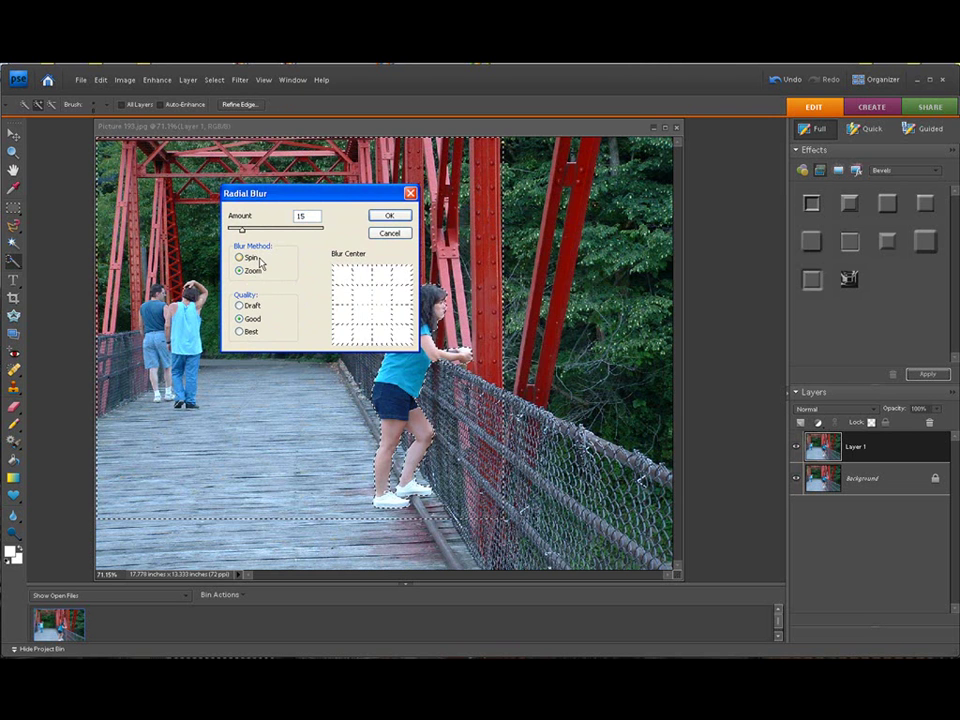
- Try the Zoom Radial Blur on the background with an amount of 5 at Good quality, and undo it
left_click_drag(241, 233, 238, 236)
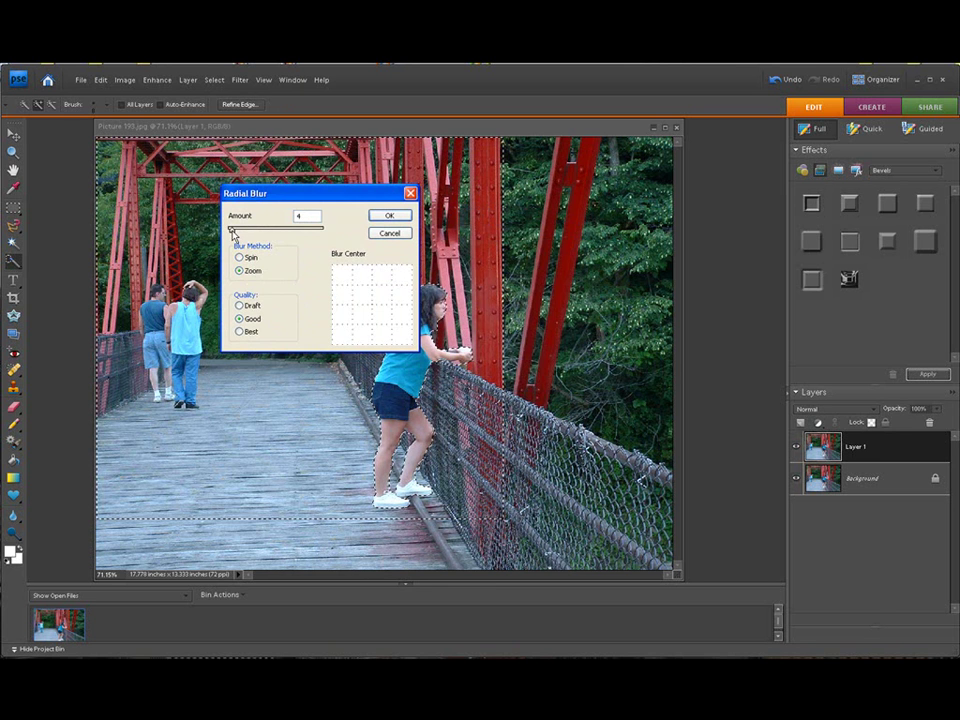
left_click_drag(235, 233, 234, 233)
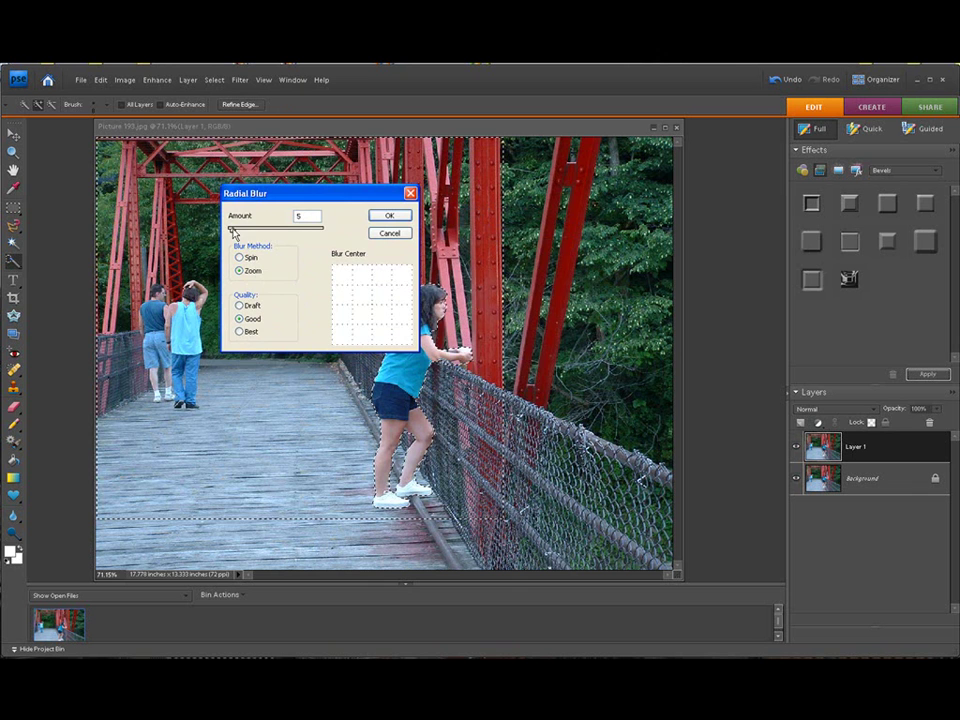
left_click(387, 216)
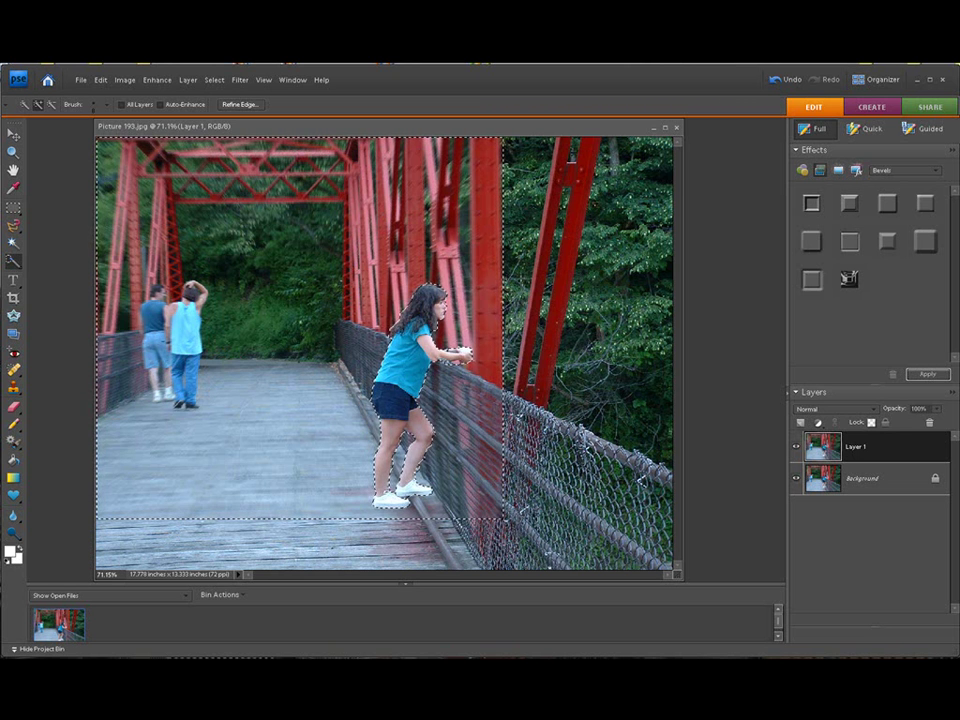
left_click(104, 80)
left_click(101, 95)
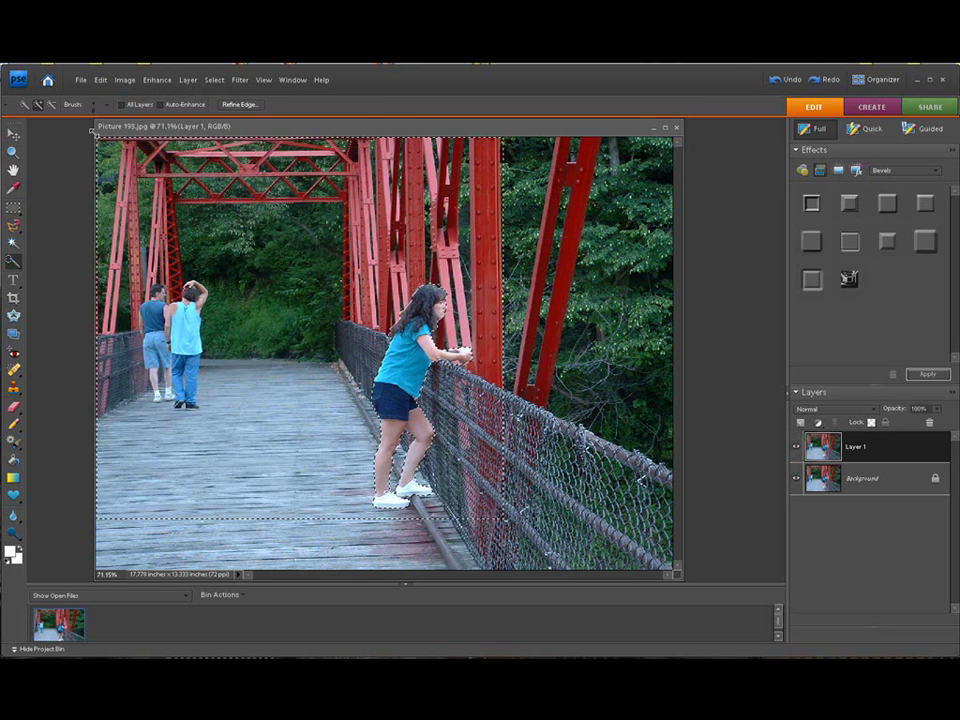
- Try a much stronger Zoom Radial Blur on the selected background with an amount of 80, and undo it
left_click(240, 80)
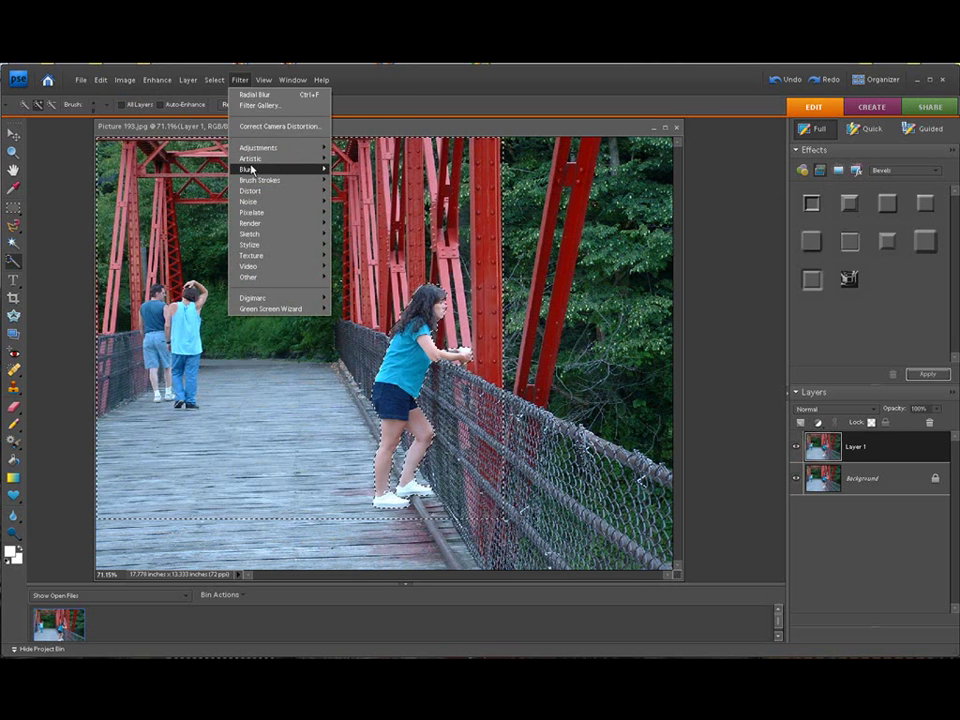
mouse_move(291, 168)
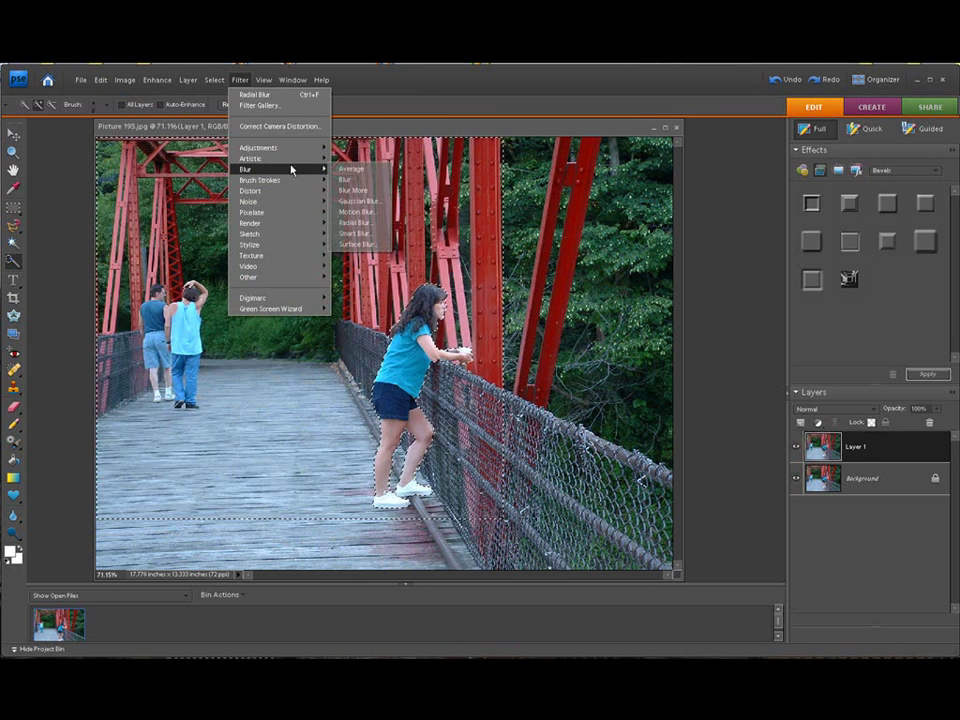
left_click(356, 222)
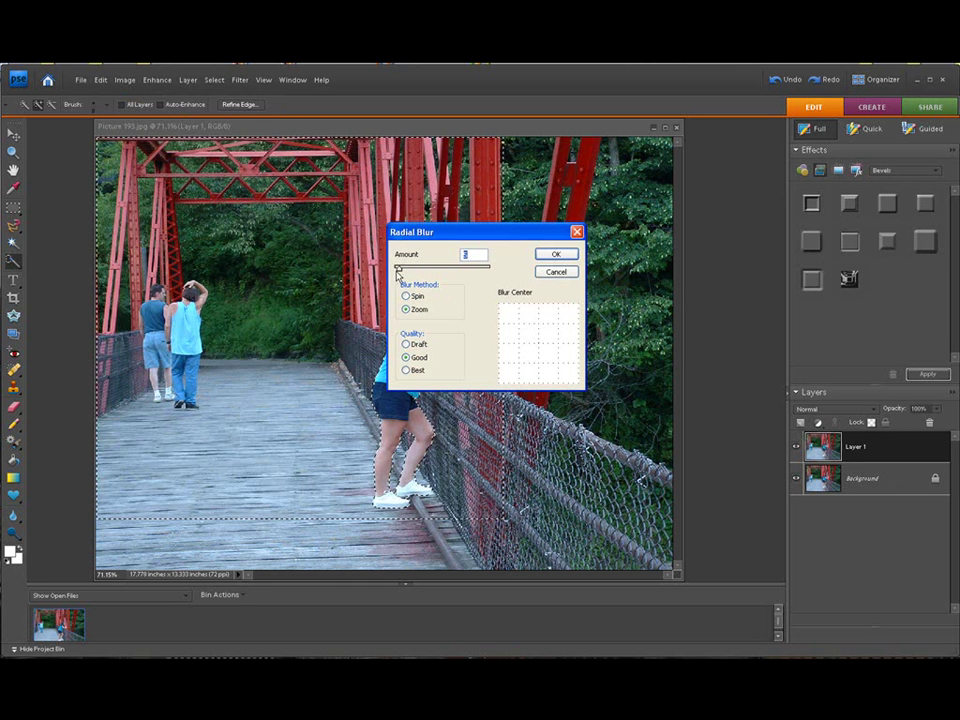
mouse_move(400, 273)
left_mouse_down()
mouse_move(410, 275)
mouse_move(399, 272)
left_mouse_up()
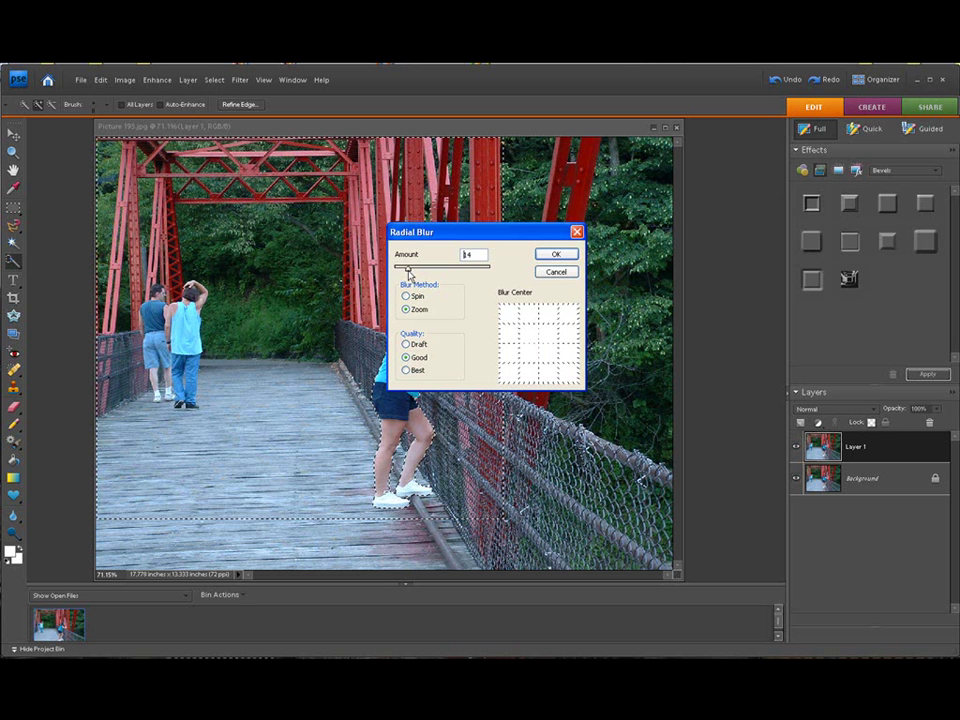
left_click_drag(521, 240, 355, 184)
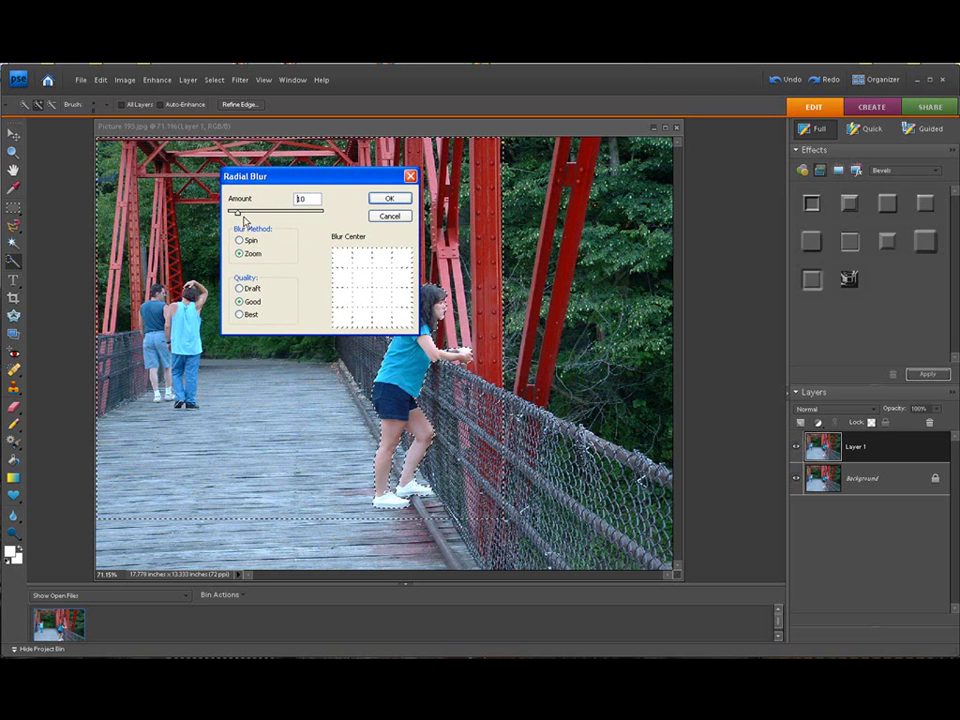
left_click_drag(237, 216, 305, 218)
left_click(388, 200)
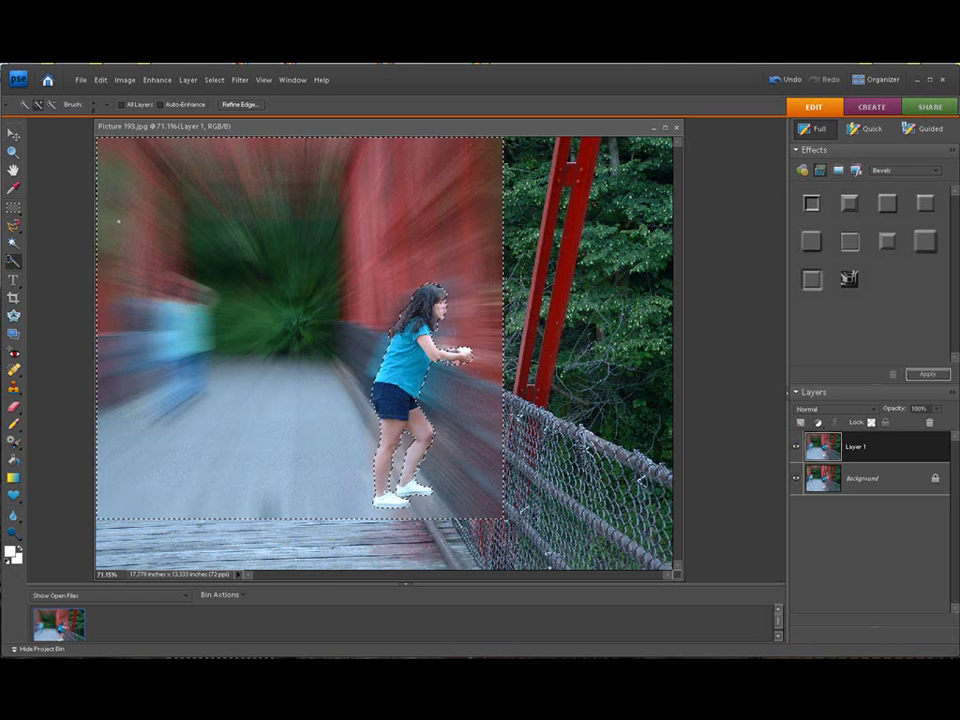
left_click(100, 80)
left_click(100, 94)
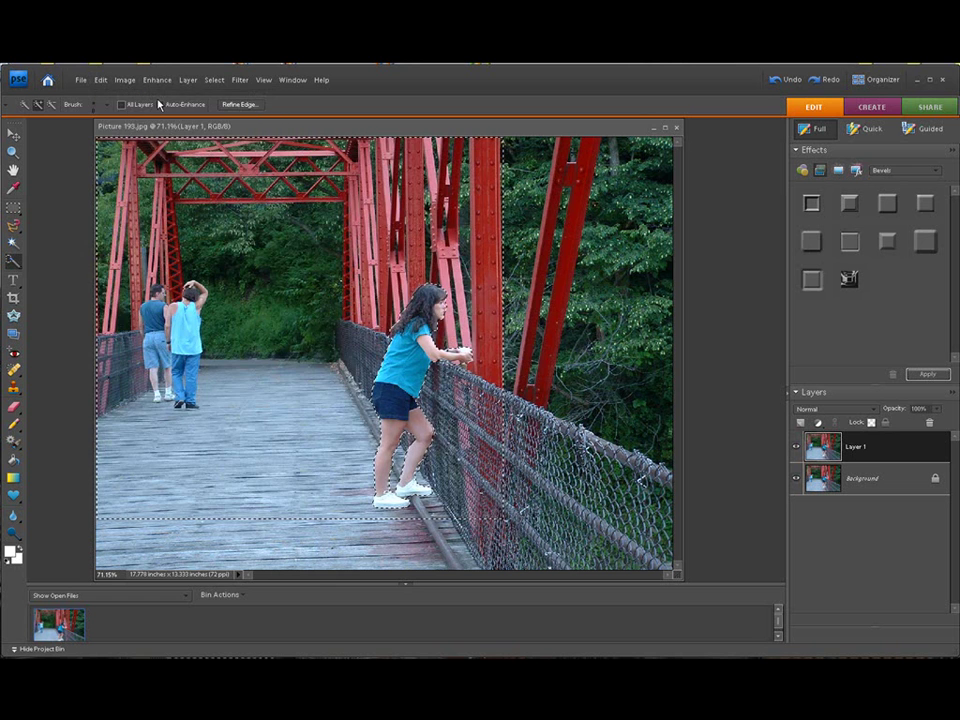
- Apply a Zoom Radial Blur with an amount of 15 at Good quality to the selected background, and deselect
left_click(248, 81)
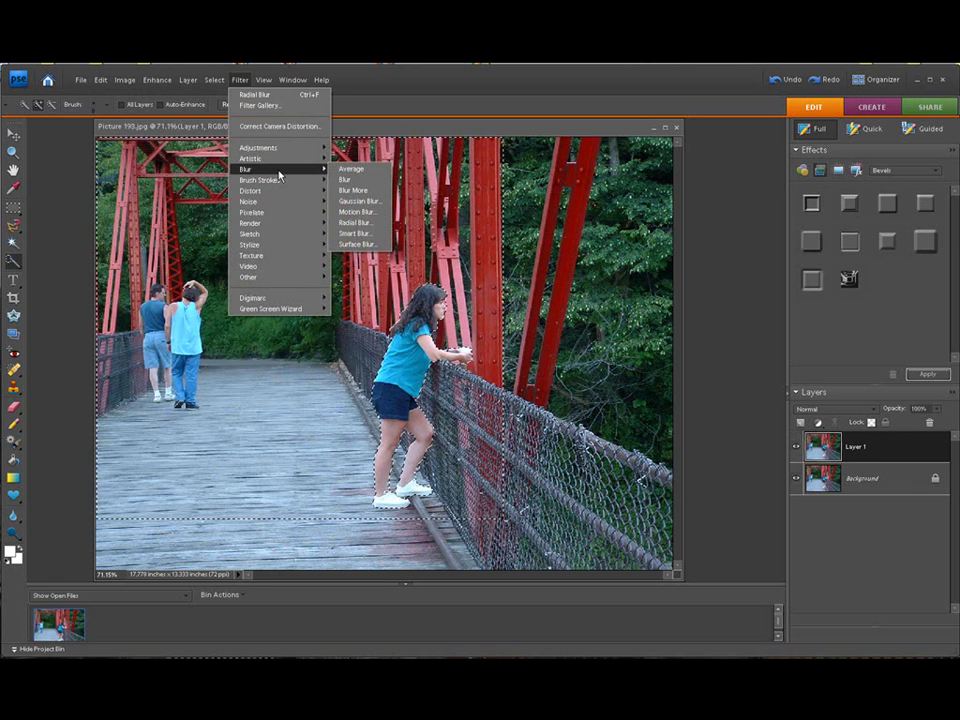
left_click(351, 222)
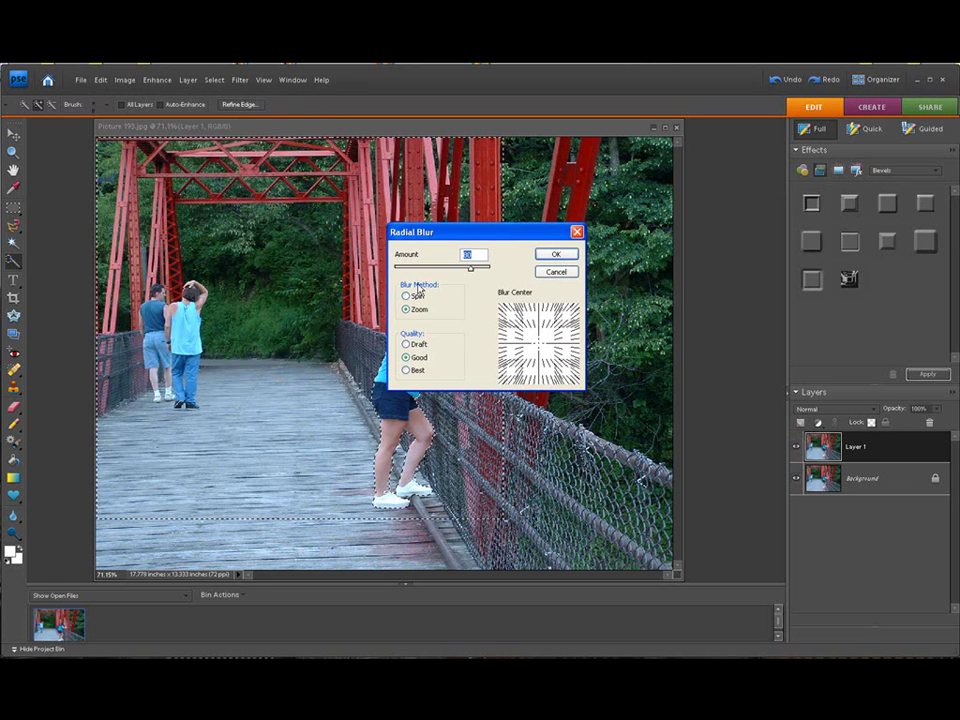
type("15")
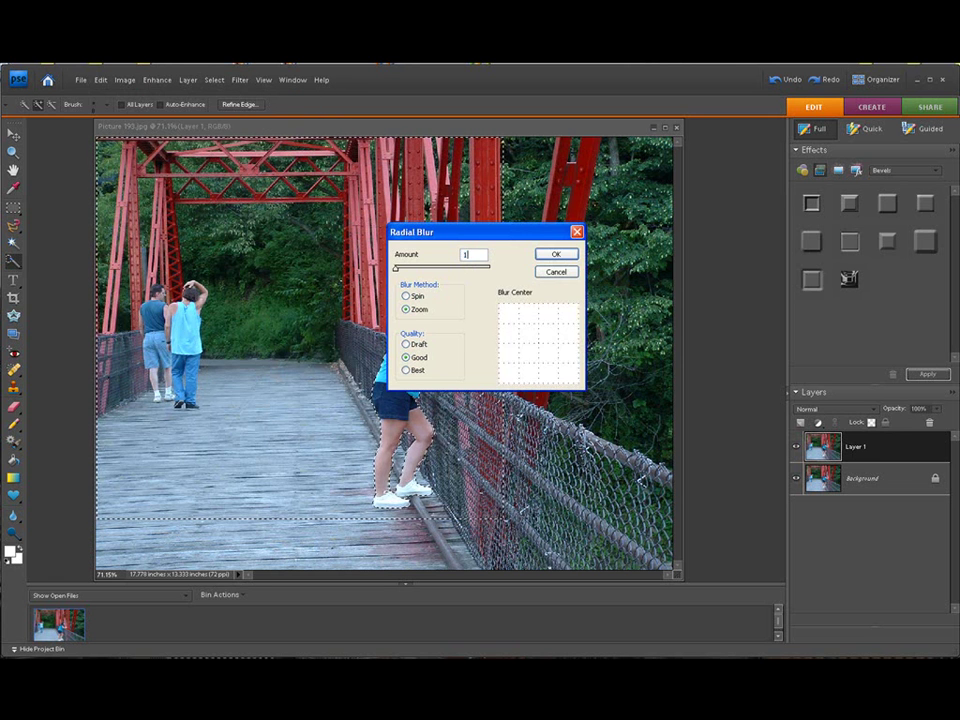
left_click(555, 254)
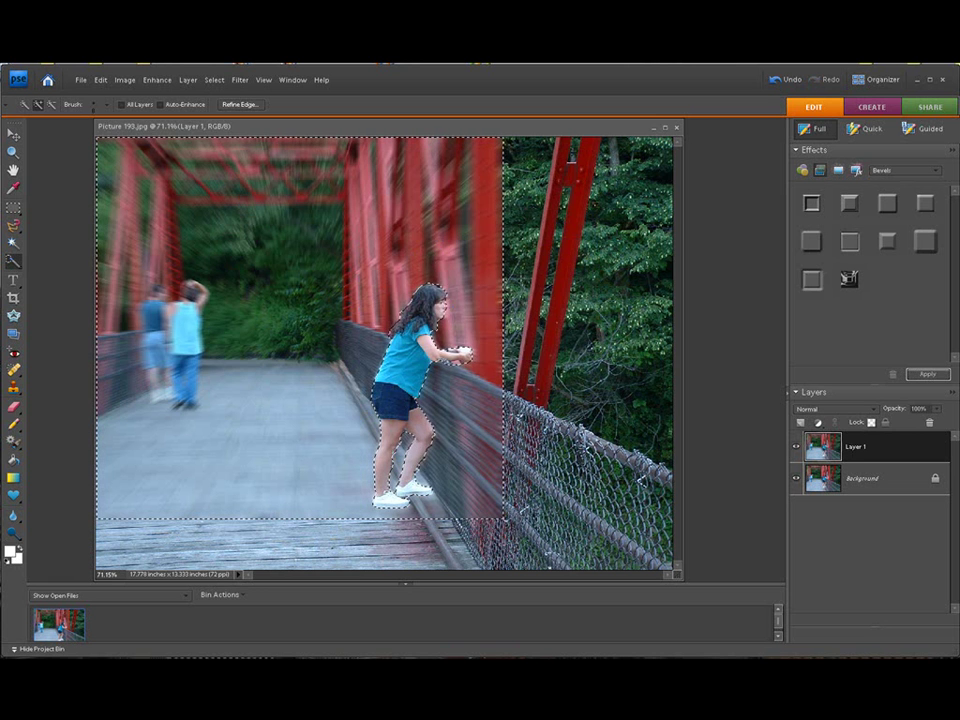
left_click(214, 80)
left_click(218, 105)
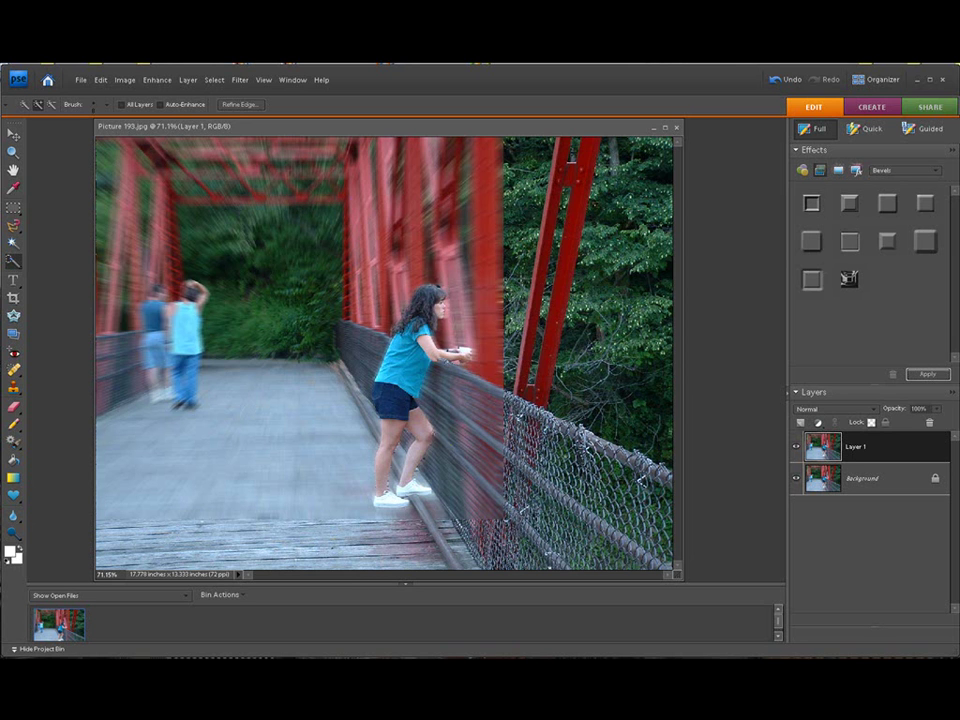
- Crop the photo to the blurred area, from its upper-left corner to just below the woman's feet and past the red post
left_click(13, 298)
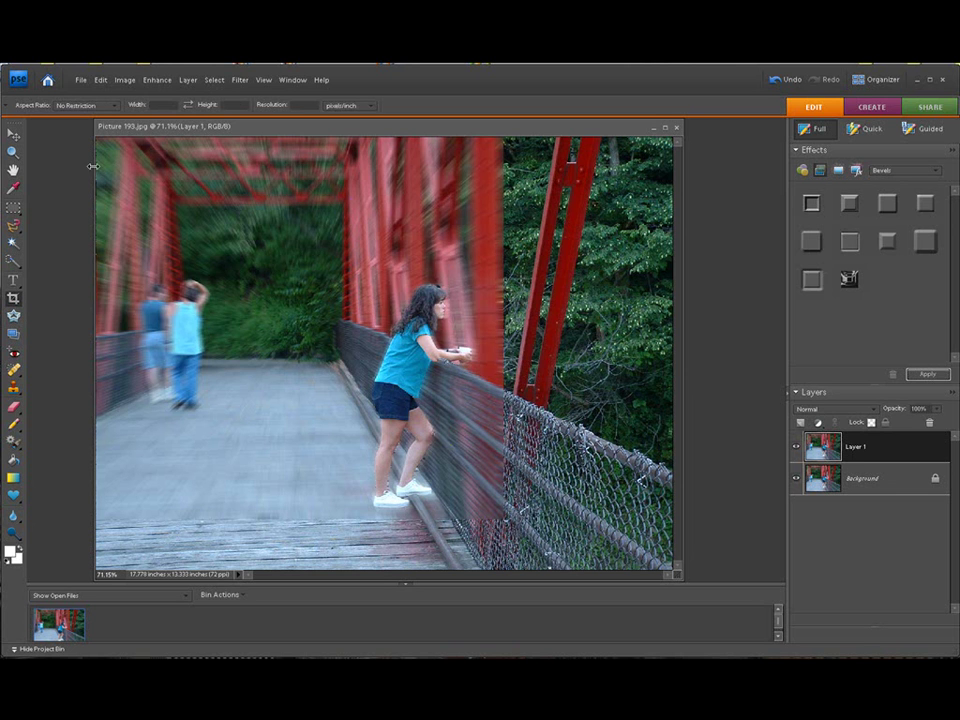
left_click_drag(98, 138, 501, 518)
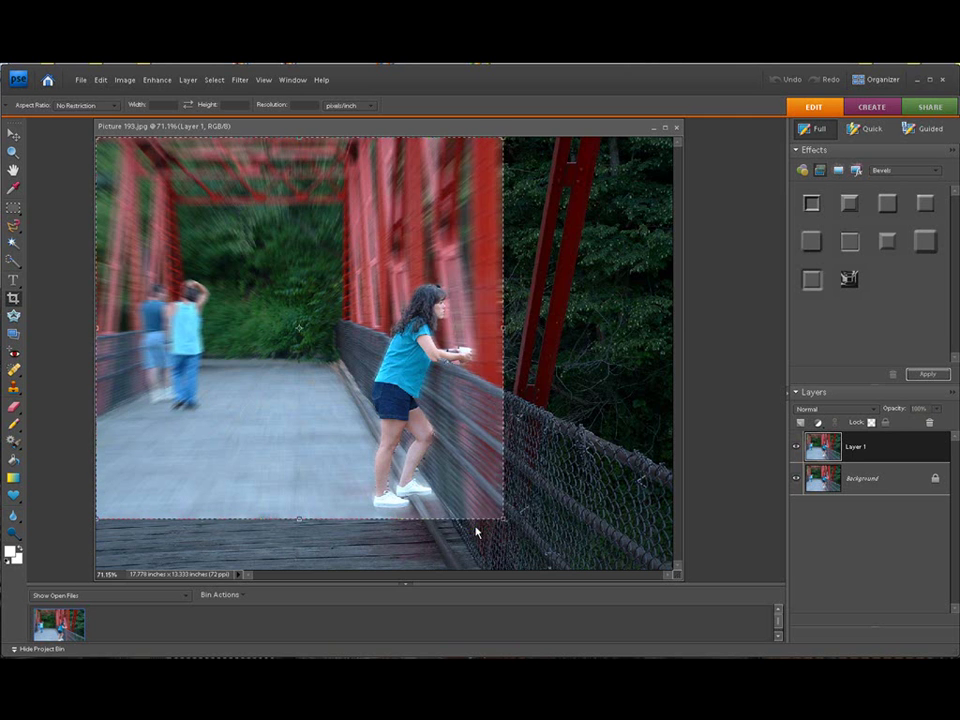
left_click(475, 527)
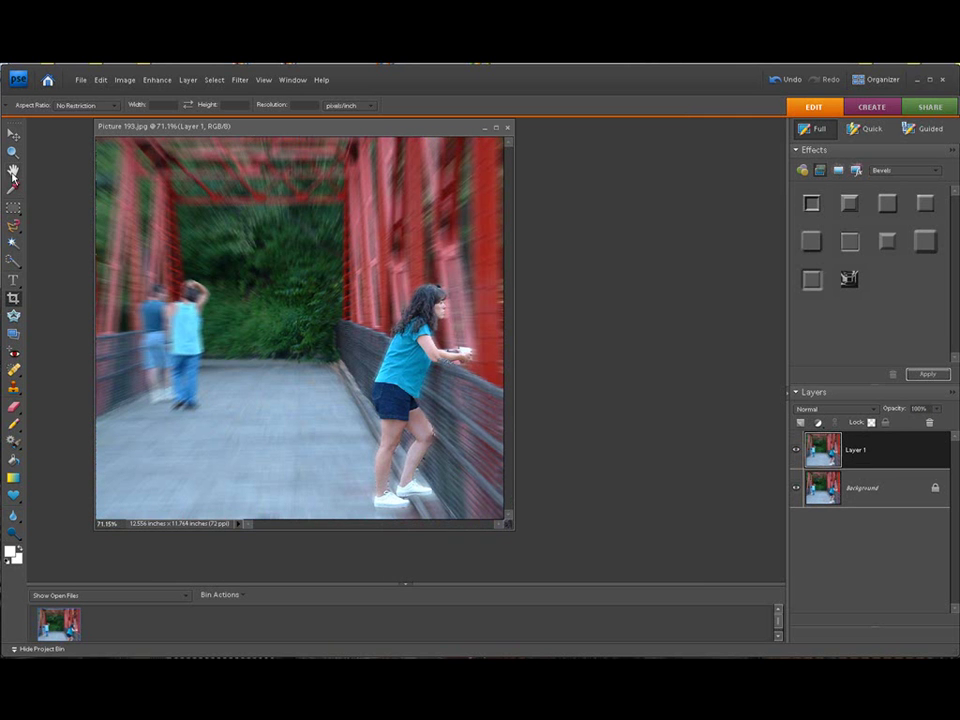
double_click(13, 170)
left_click_drag(278, 127, 305, 131)
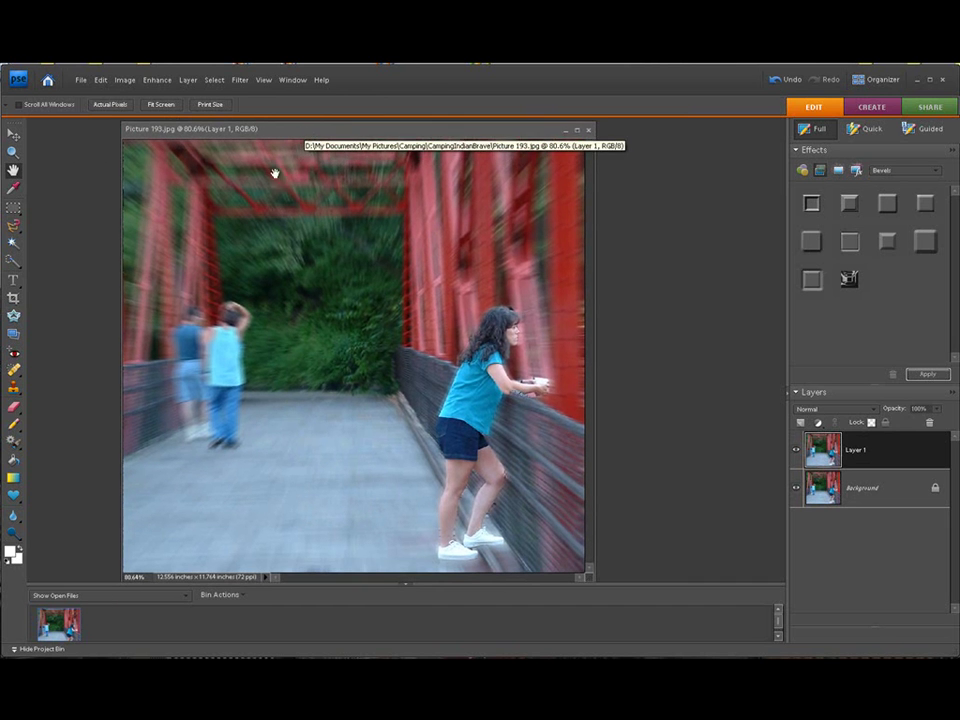